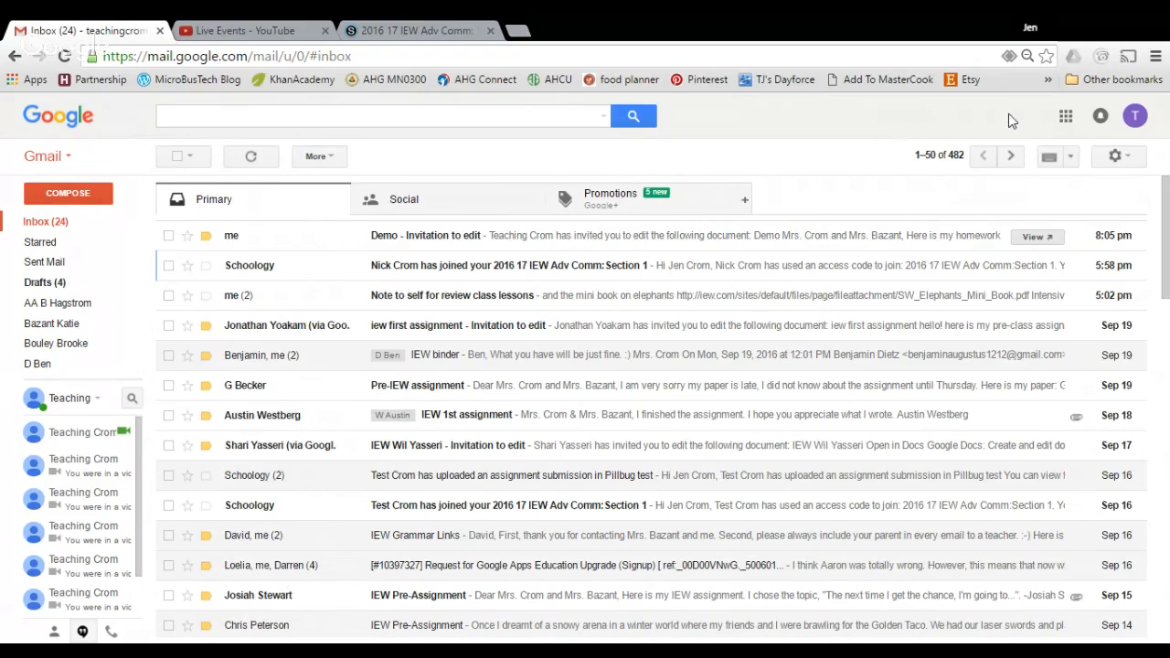
Launch Google Drive from the Google apps menu in Gmail
left_click(1066, 117)
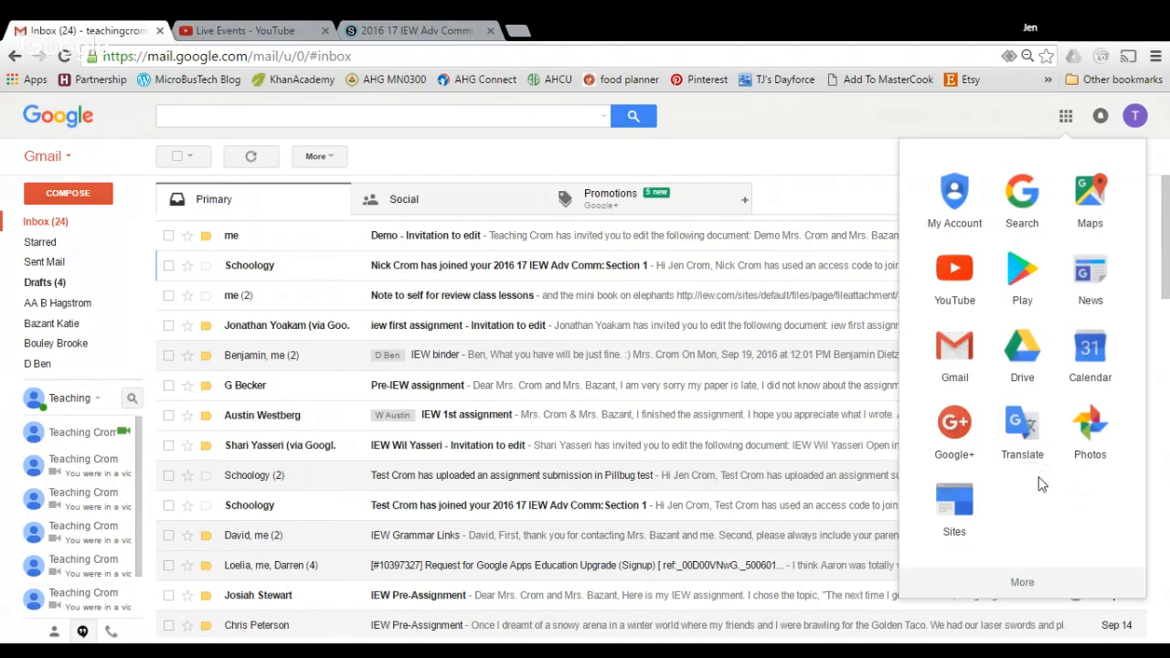
left_click(1039, 359)
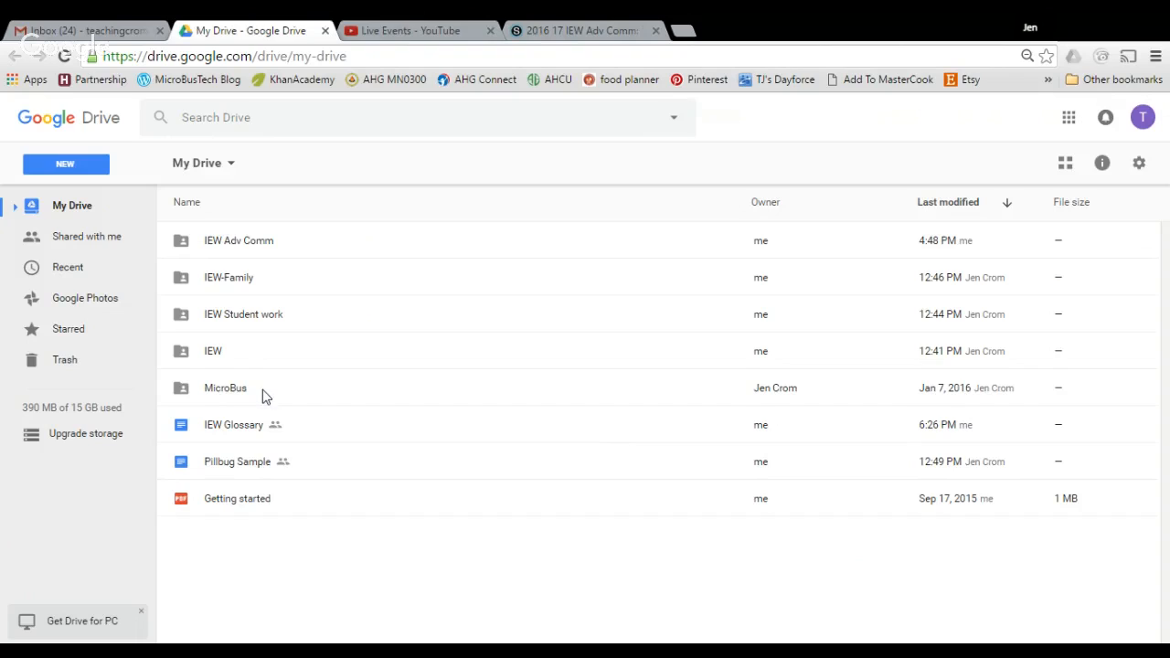
Browse My Drive, selecting the IEW Adv Comm and MicroBus folders
left_click(250, 244)
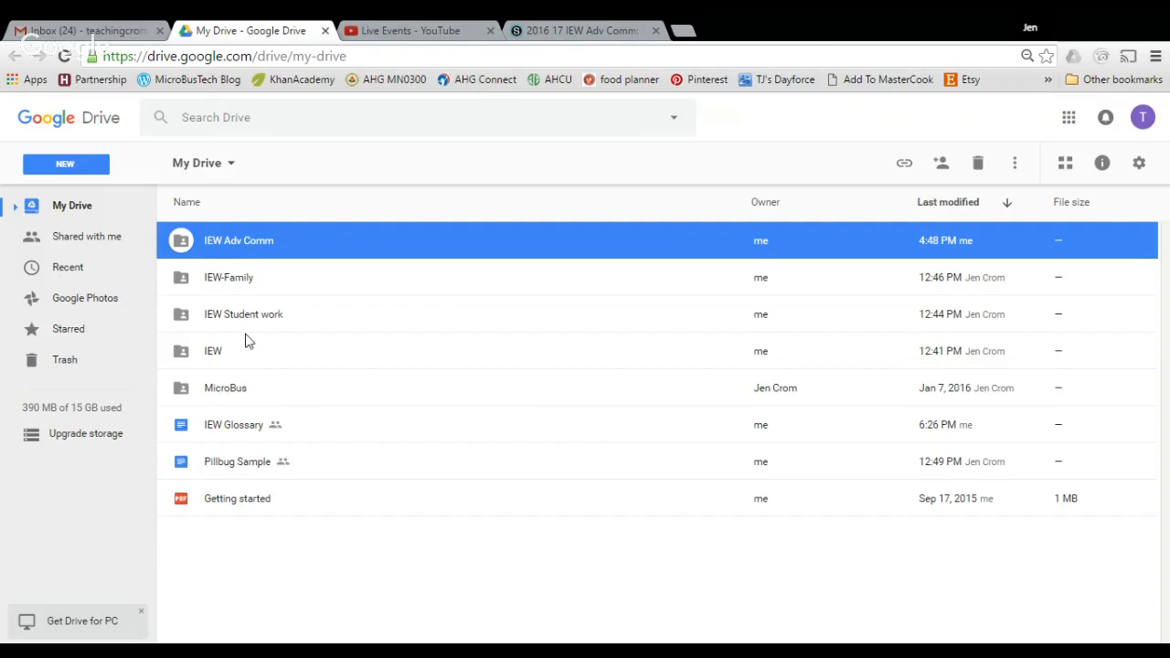
left_click(244, 391)
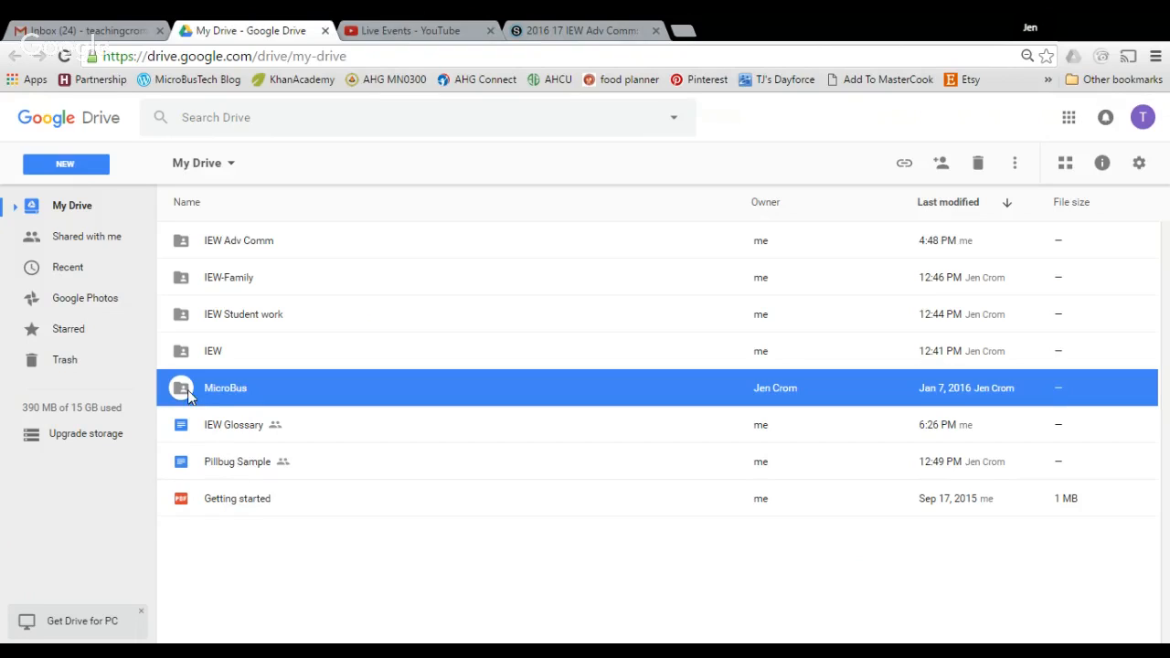
Create a new blank Google Docs document from Drive's NEW menu
left_click(70, 165)
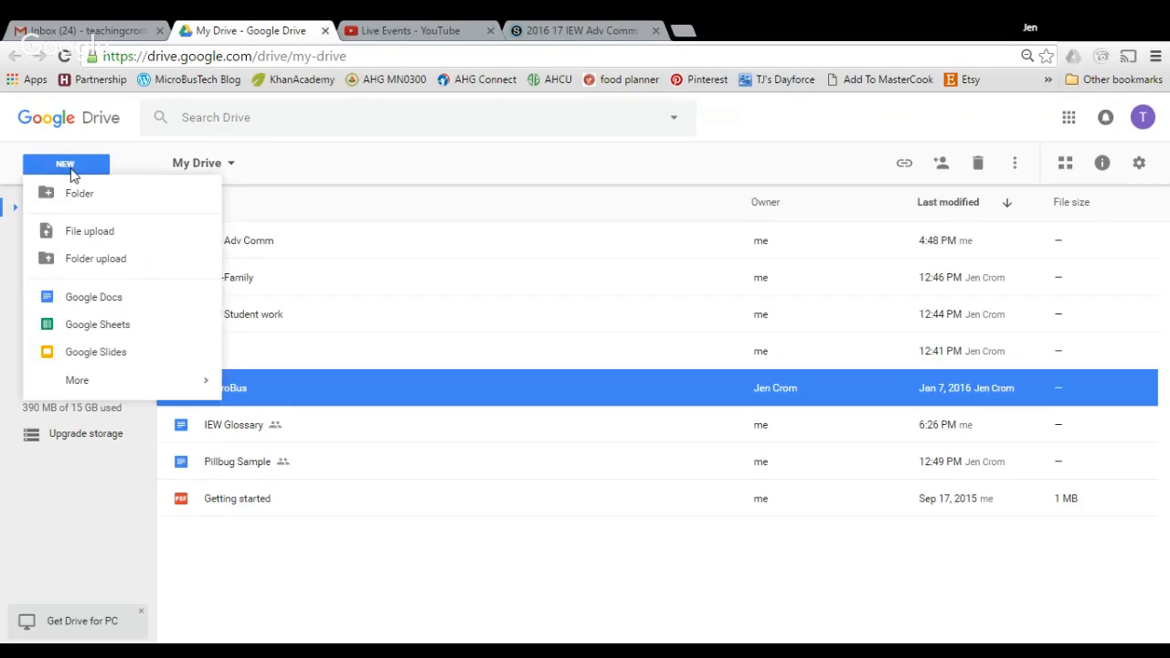
left_click(111, 304)
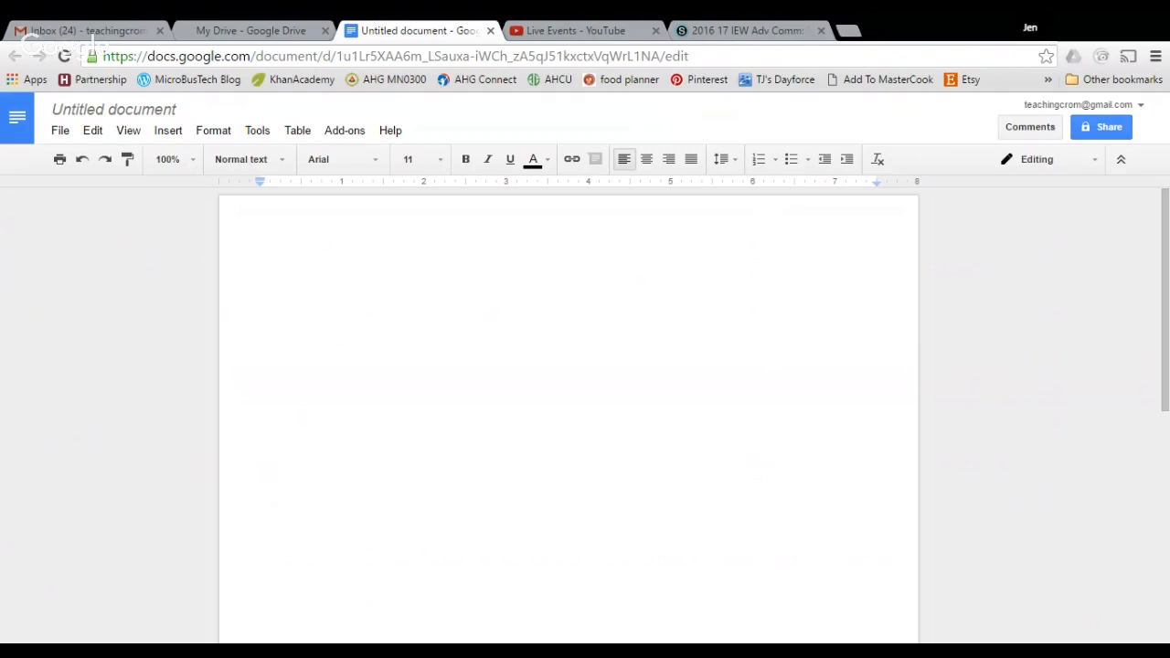
Type the teacher's name and set all text to Times New Roman, size 12
type("Mrs. Crom")
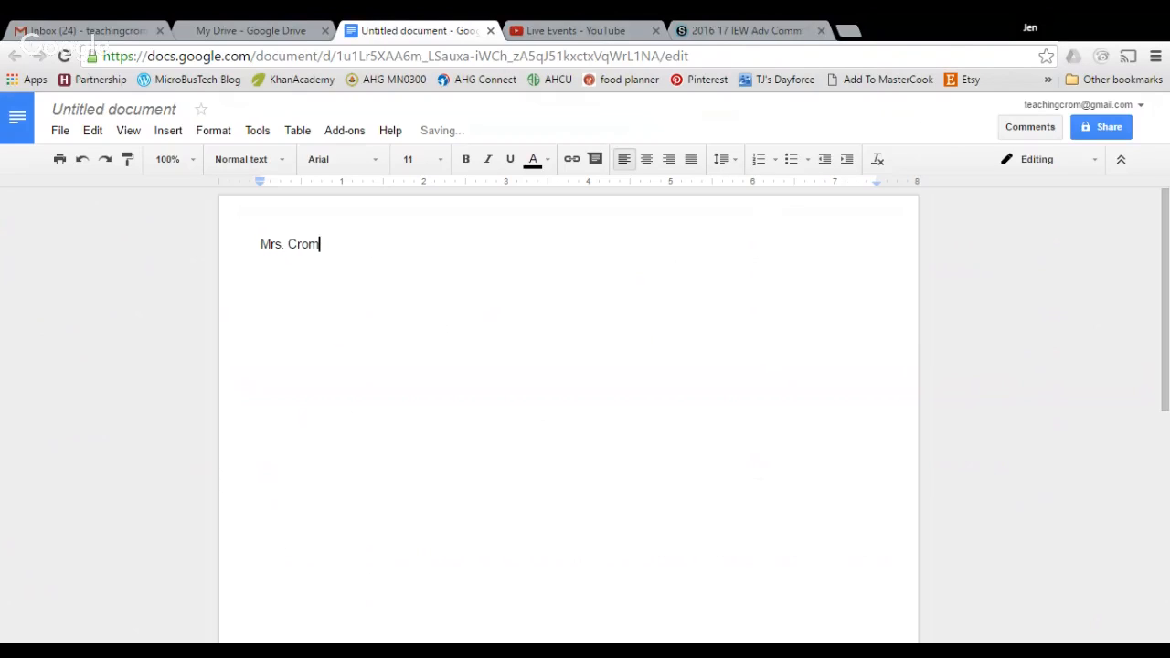
key("Return")
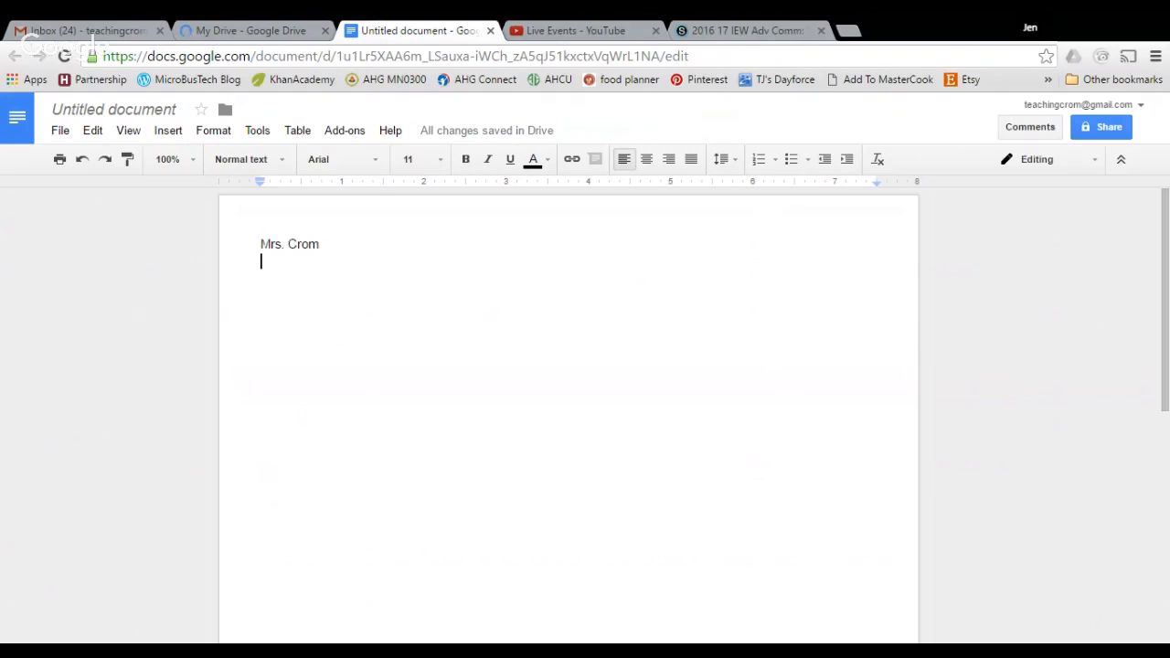
key("ctrl+a")
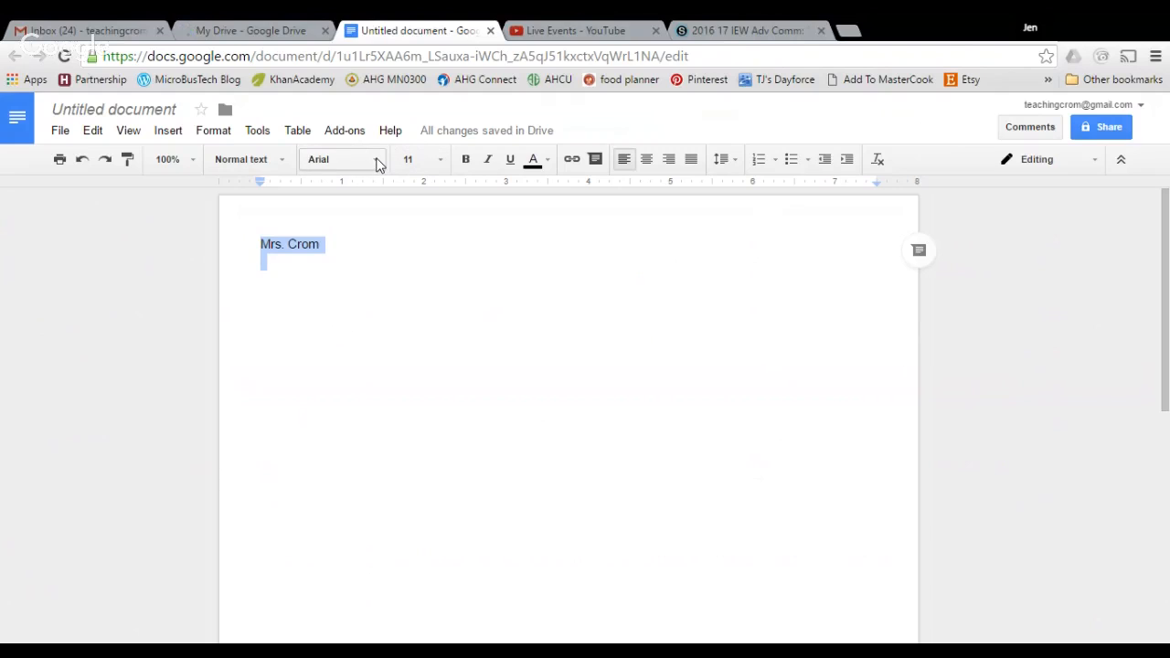
left_click(377, 163)
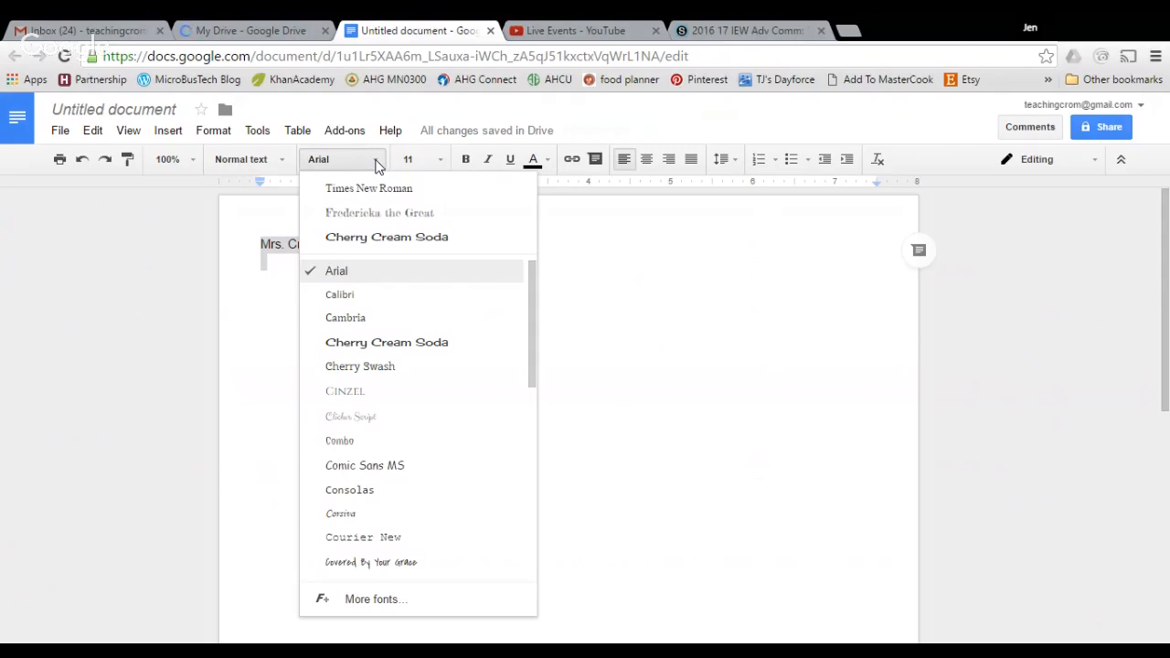
left_click(381, 189)
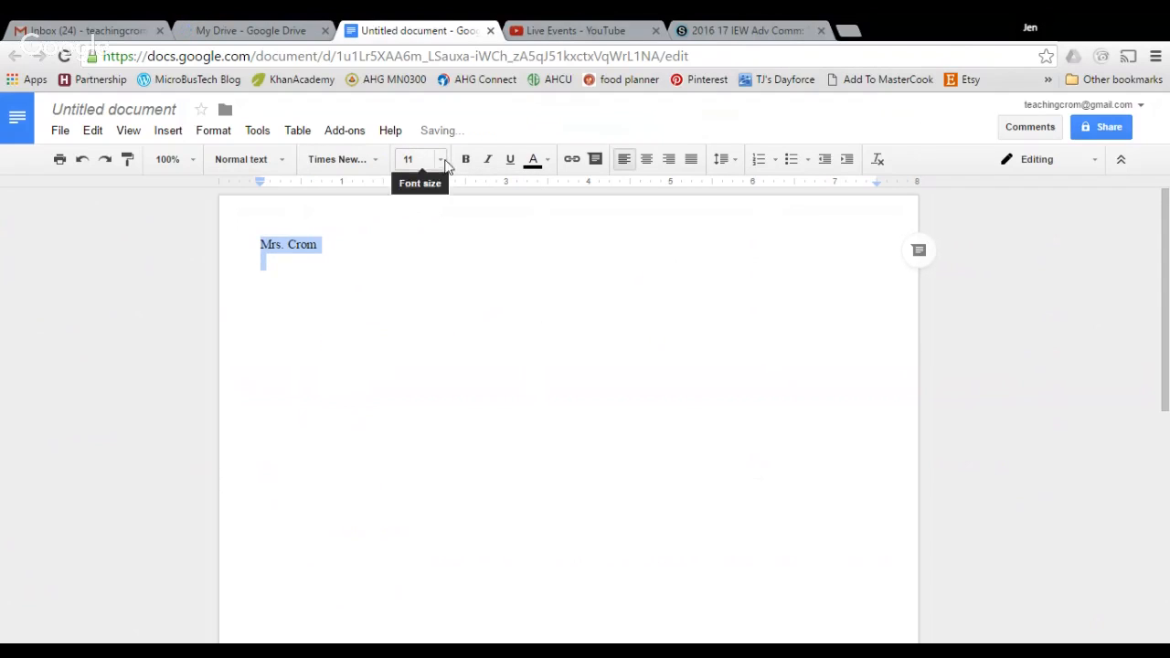
left_click(442, 162)
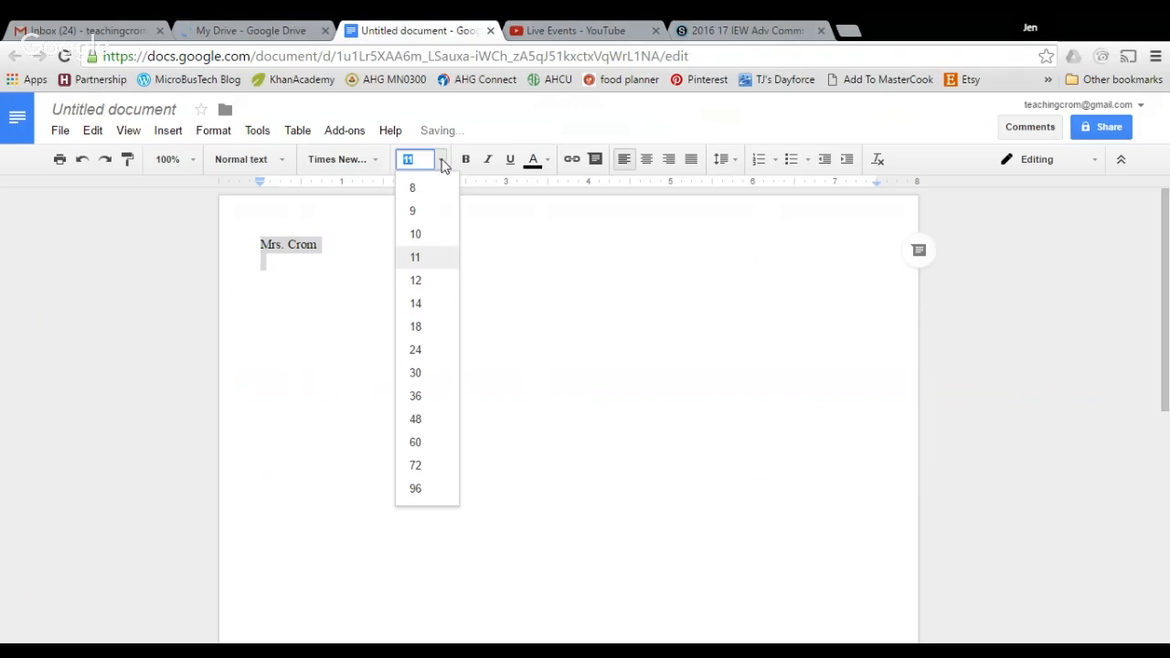
left_click(420, 281)
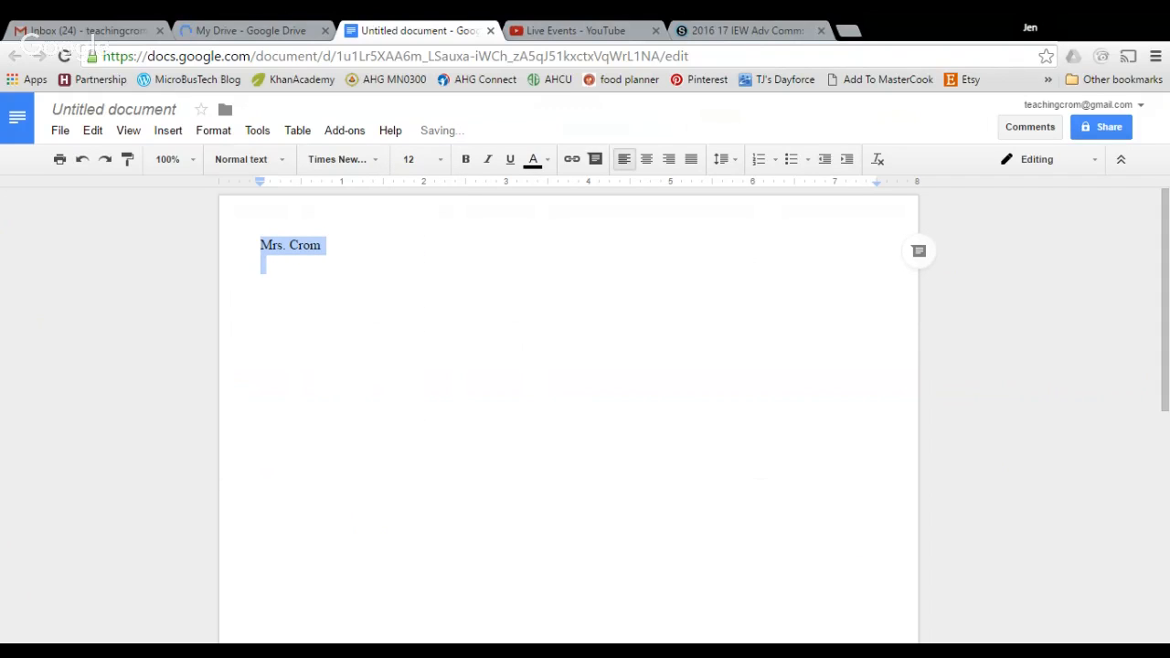
Make the document text double-spaced
left_click(212, 133)
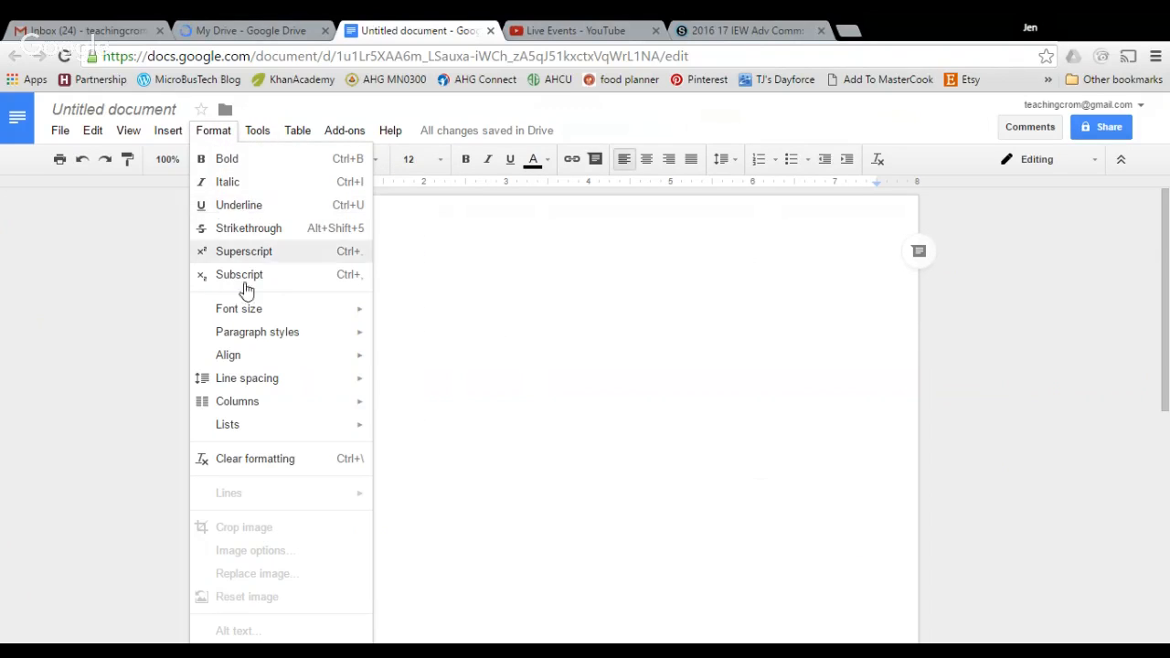
mouse_move(253, 385)
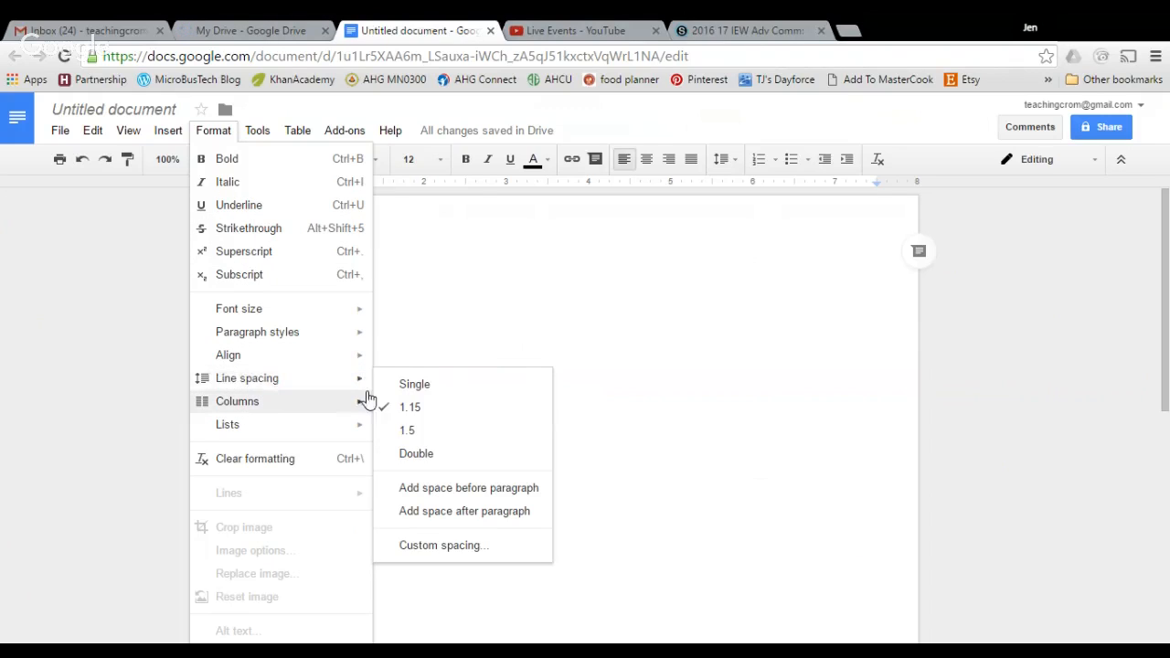
left_click(419, 454)
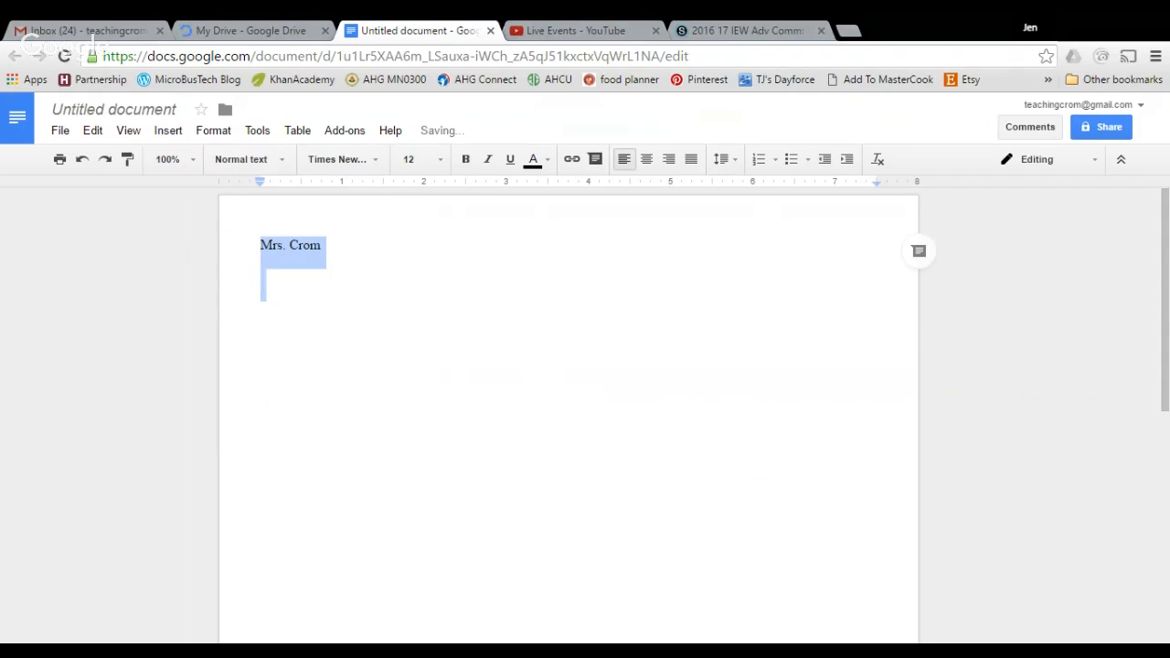
Set the page margins to 0.5 inch on all sides in Page setup
left_click(60, 134)
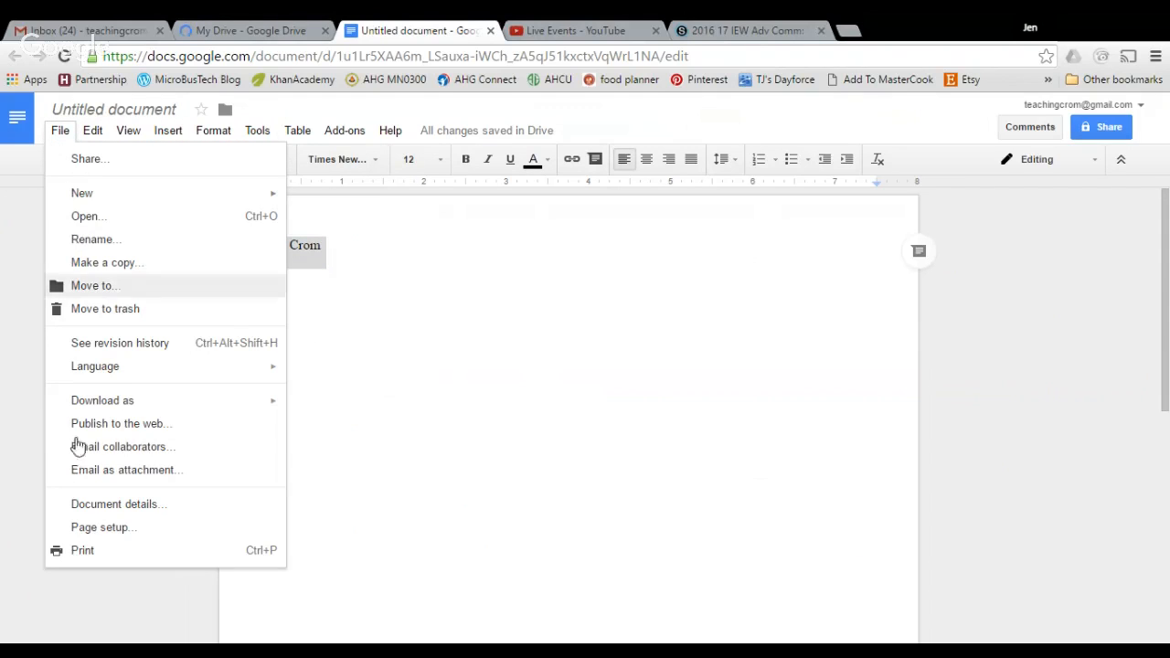
left_click(93, 530)
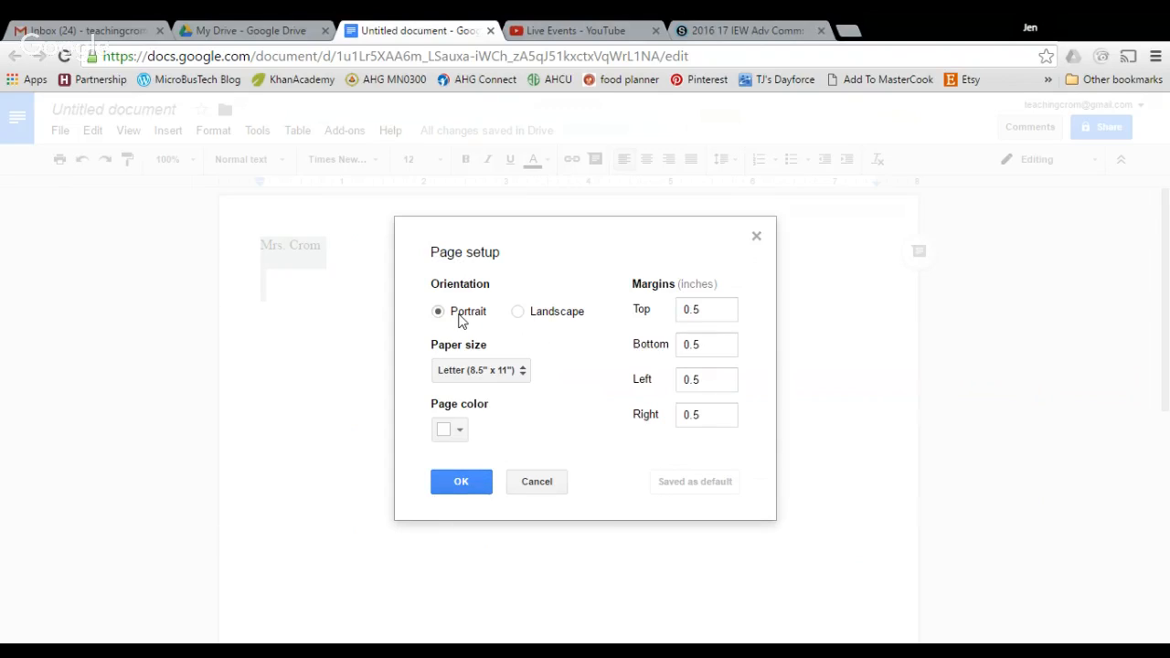
left_click(466, 485)
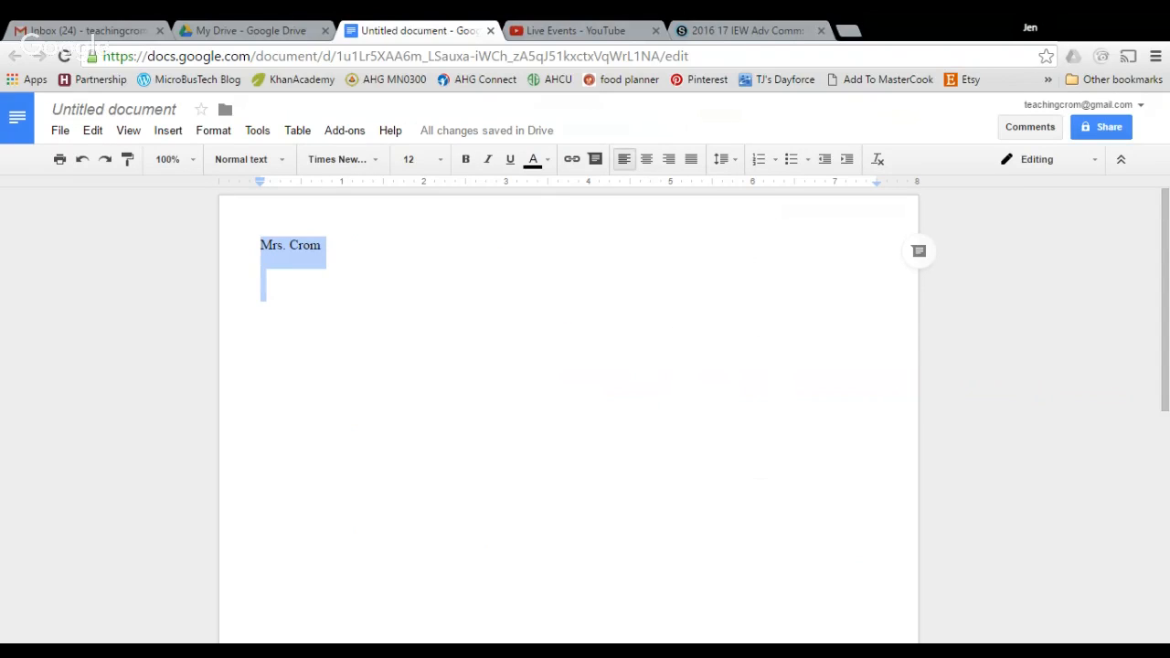
left_click(263, 277)
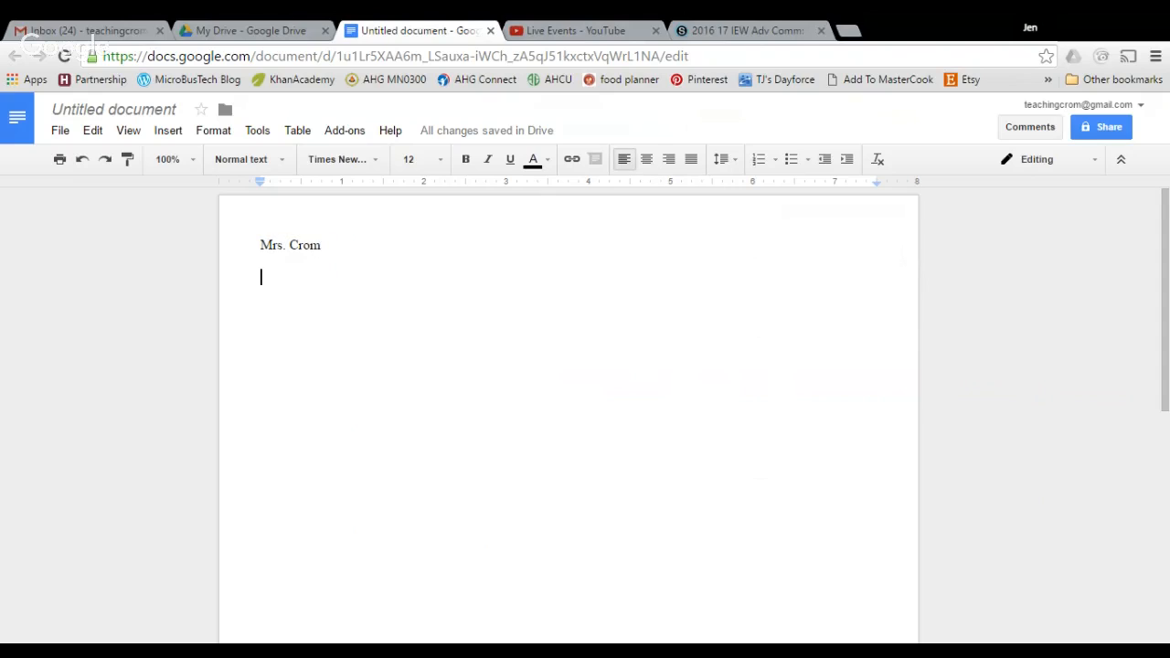
Add the lines 'Sept 19, 2016', 'Pillbug' and 'KWO' below the teacher's name
left_click(322, 245)
key("BackSpace")
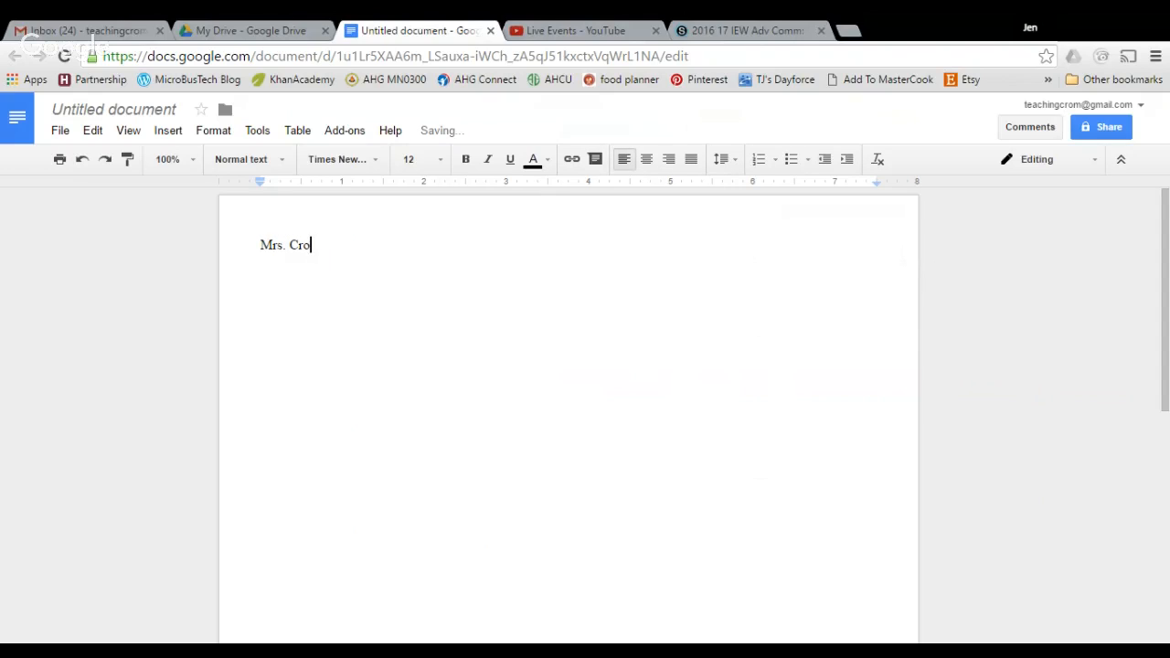
type("m")
key("Return")
type("Sept 19, 2016")
key("Return")
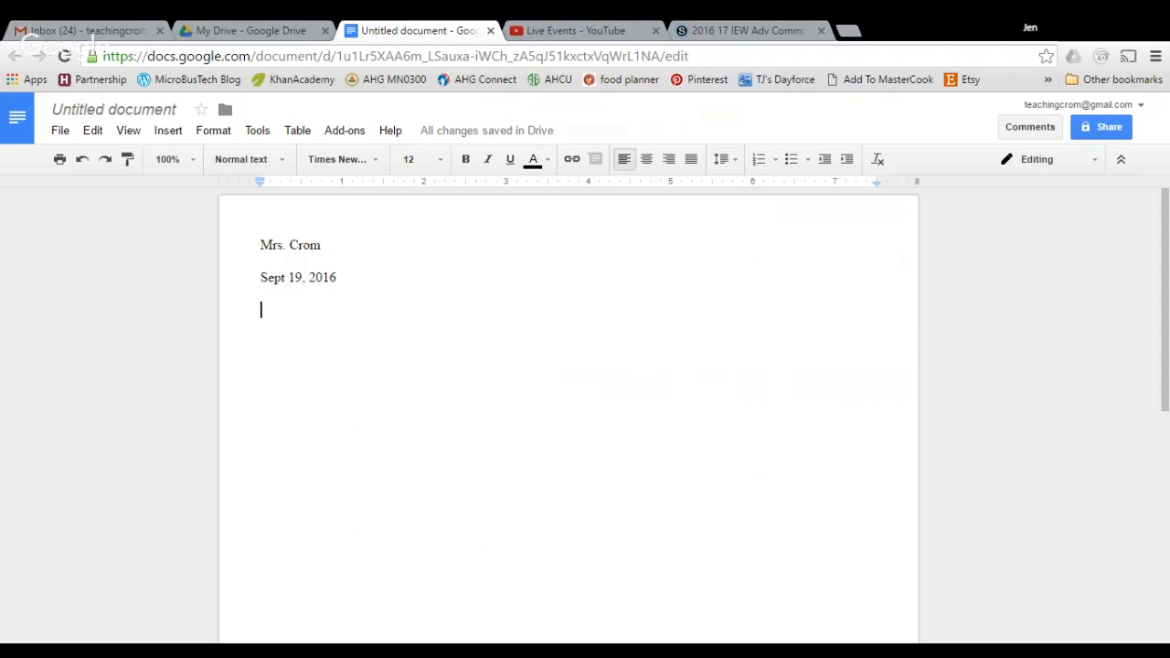
type("Pill")
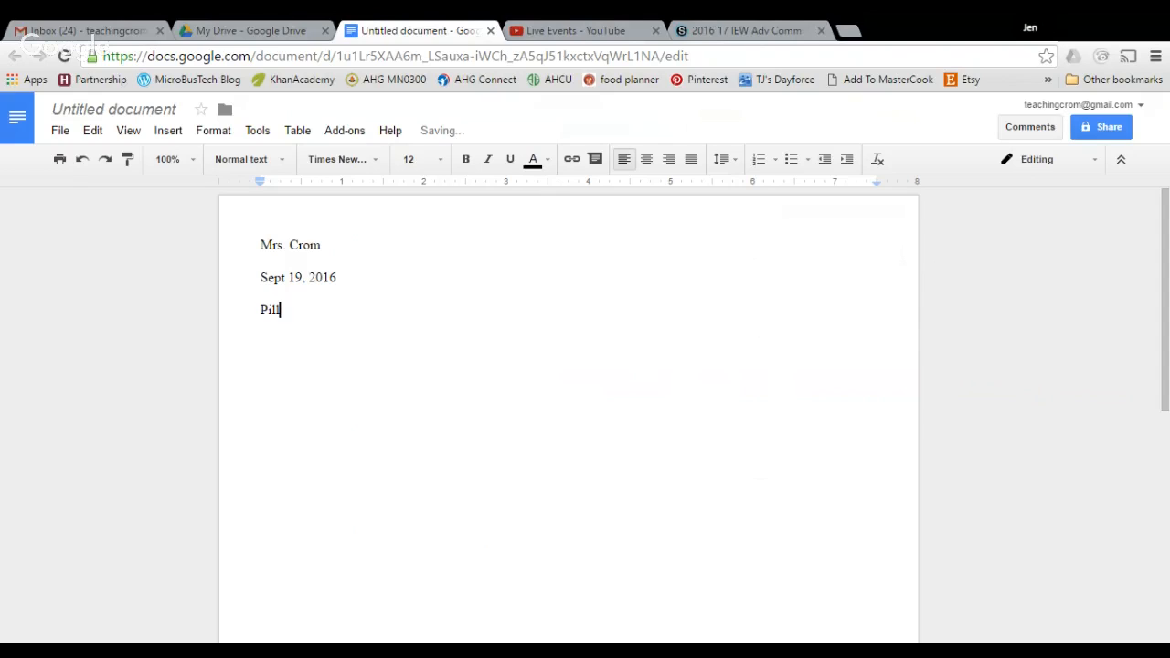
type("bug")
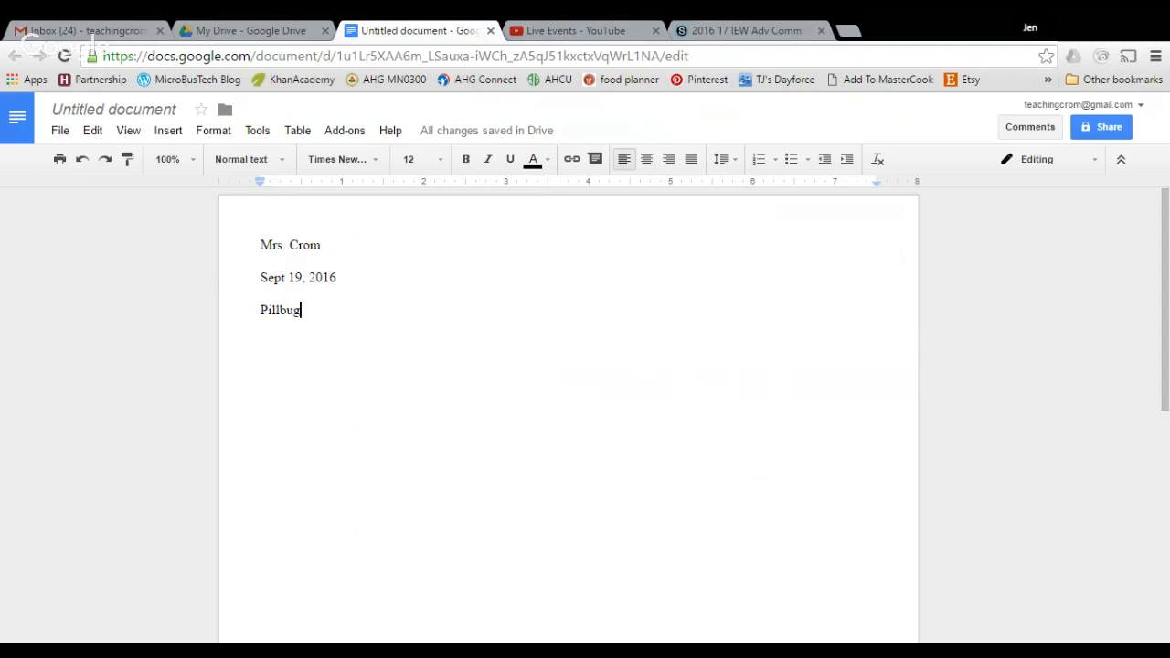
key("Return")
type("KWO")
key("Return")
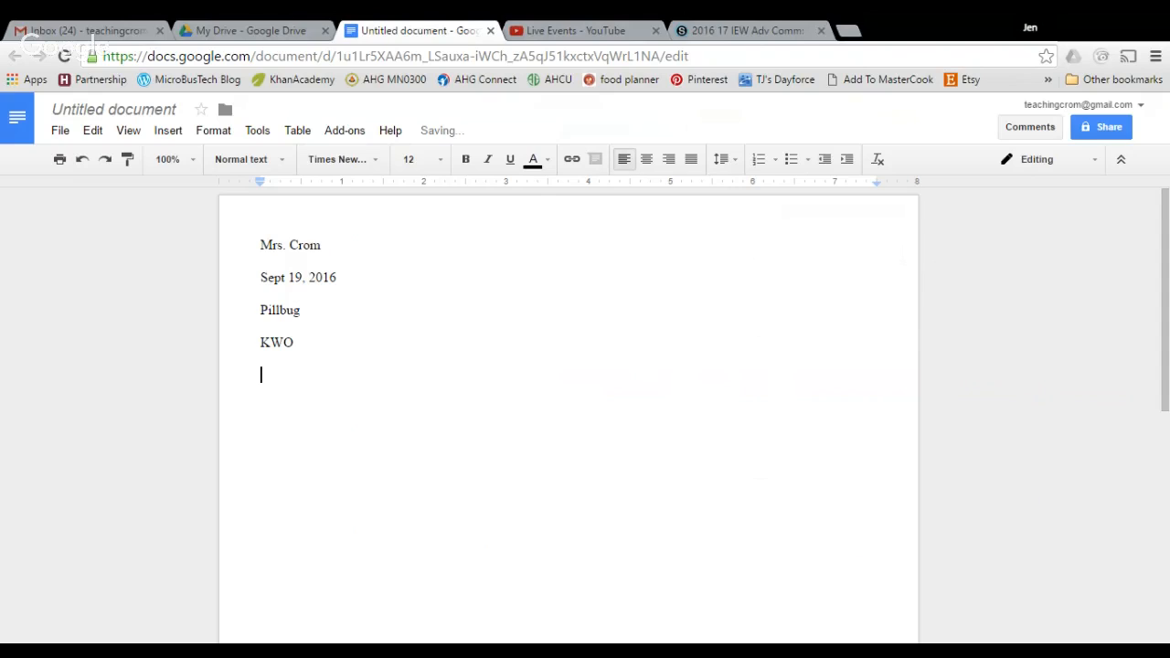
Center the Pillbug line and list 'fine body round' and 'Wet around world' under KWO
left_click(758, 160)
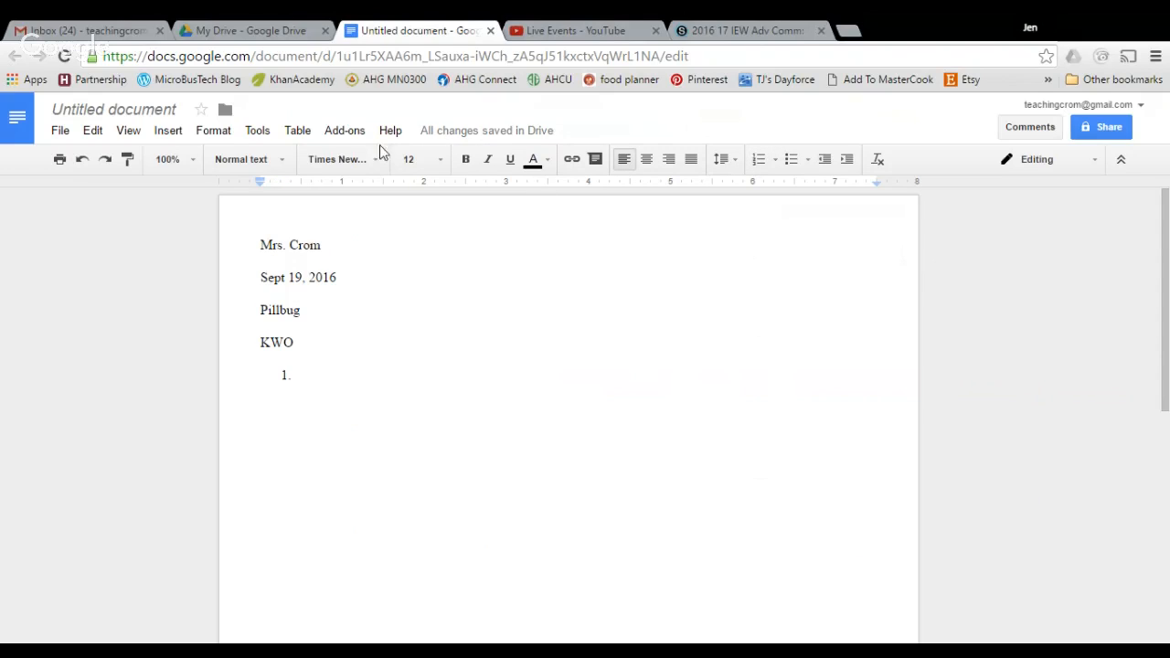
left_click(647, 160)
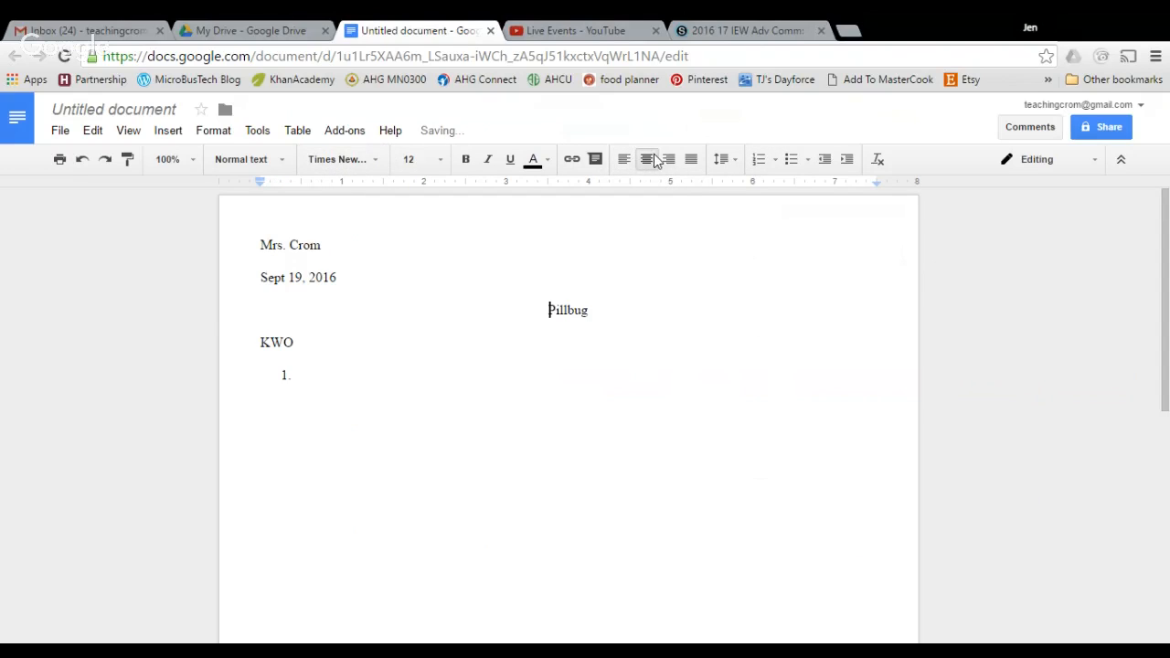
left_click(303, 376)
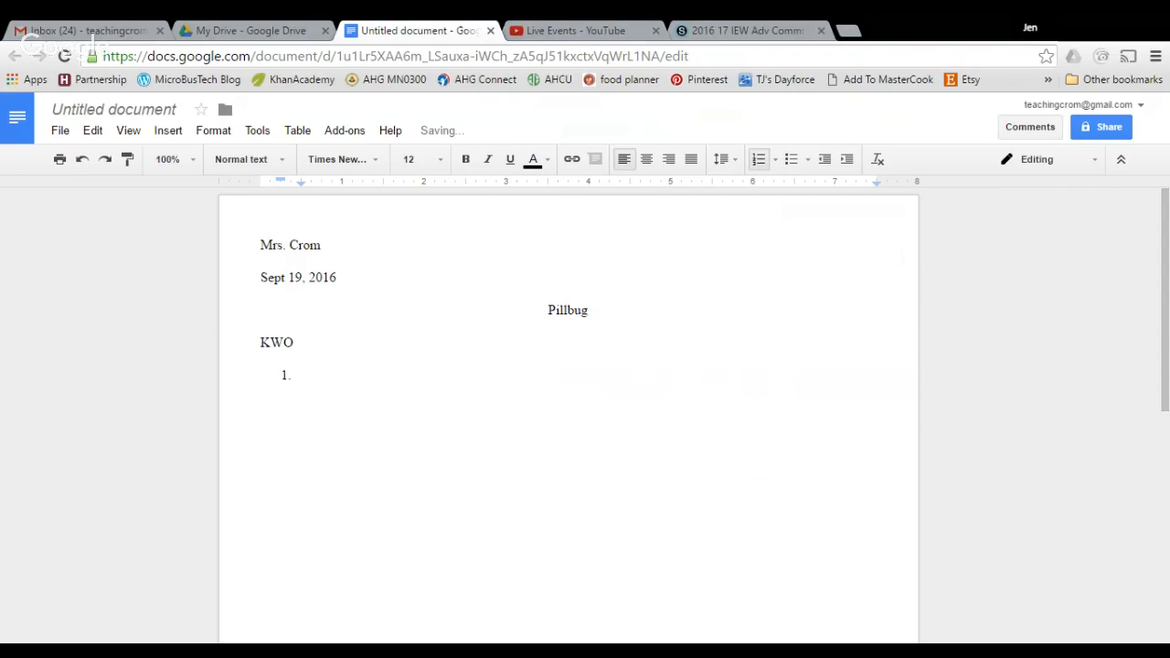
type("fine body round")
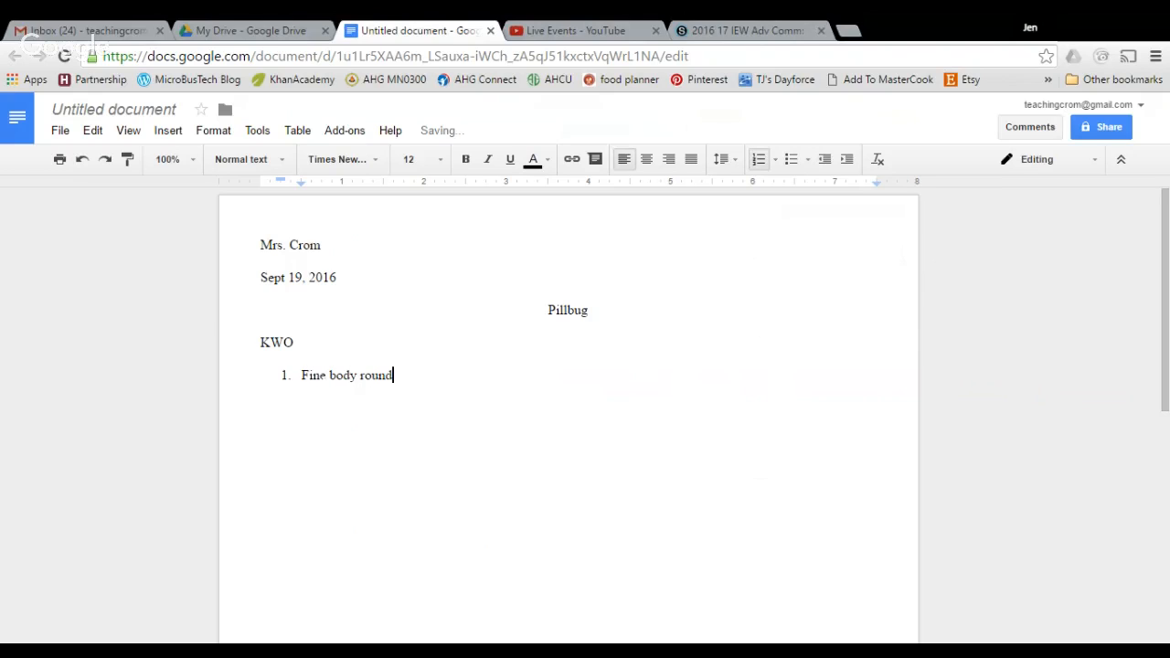
key("Return")
type("Wet around world")
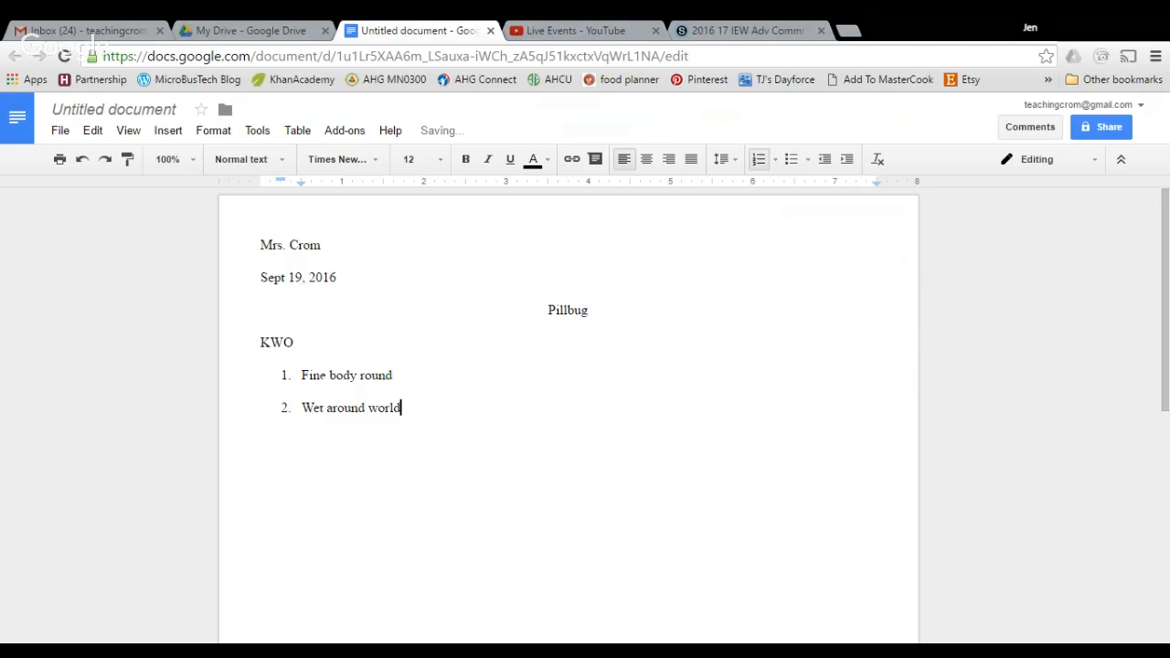
key("Return")
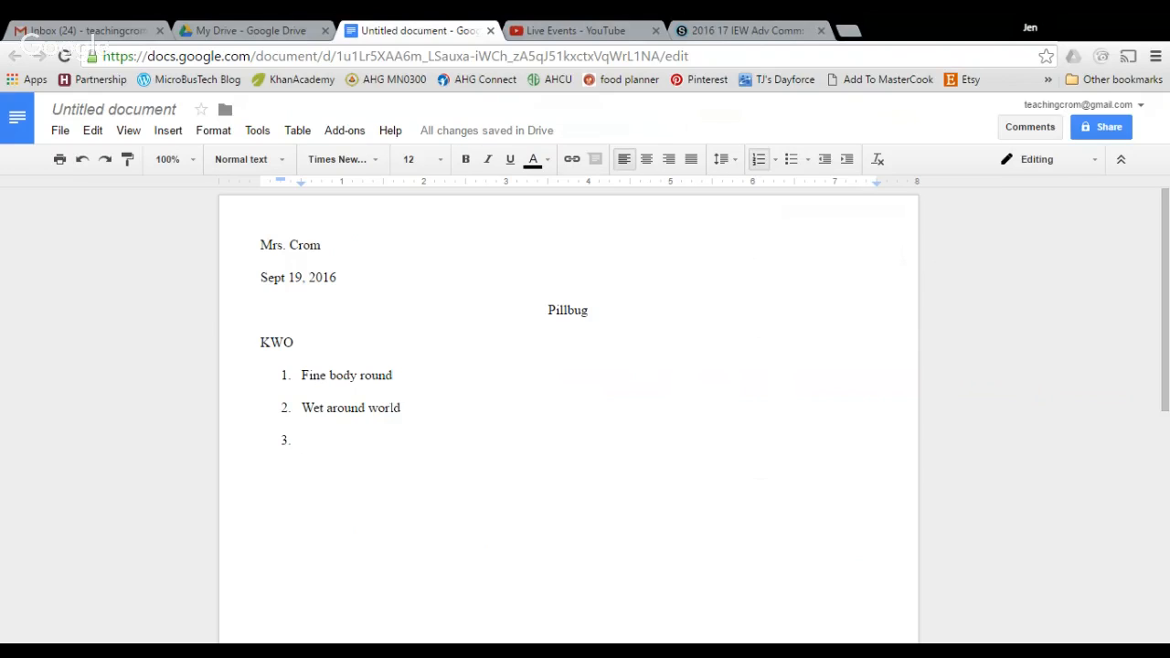
left_click(130, 111)
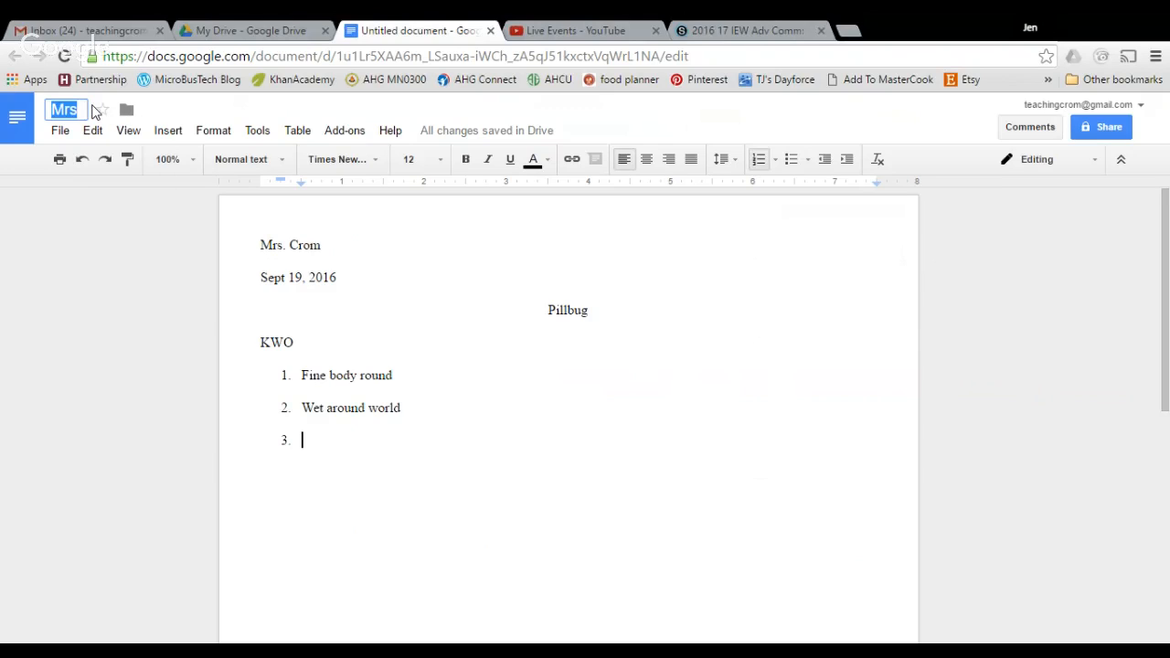
Name the document 'Pill demo' and insert a page break after the KWO list
type("Pill demo")
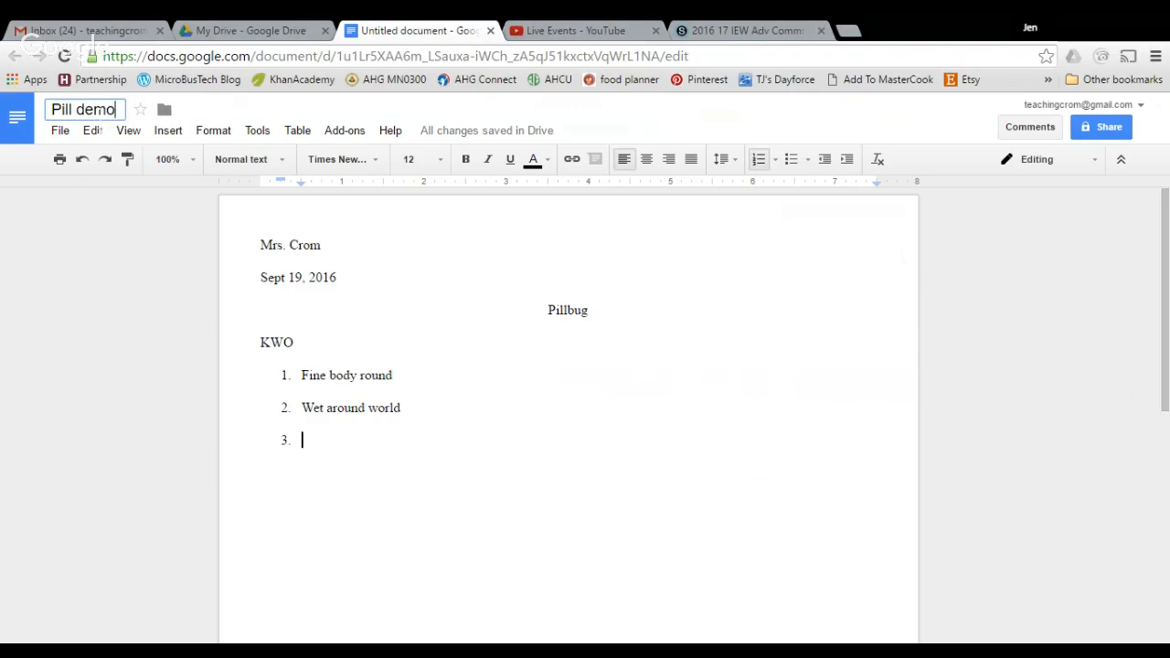
key("Return")
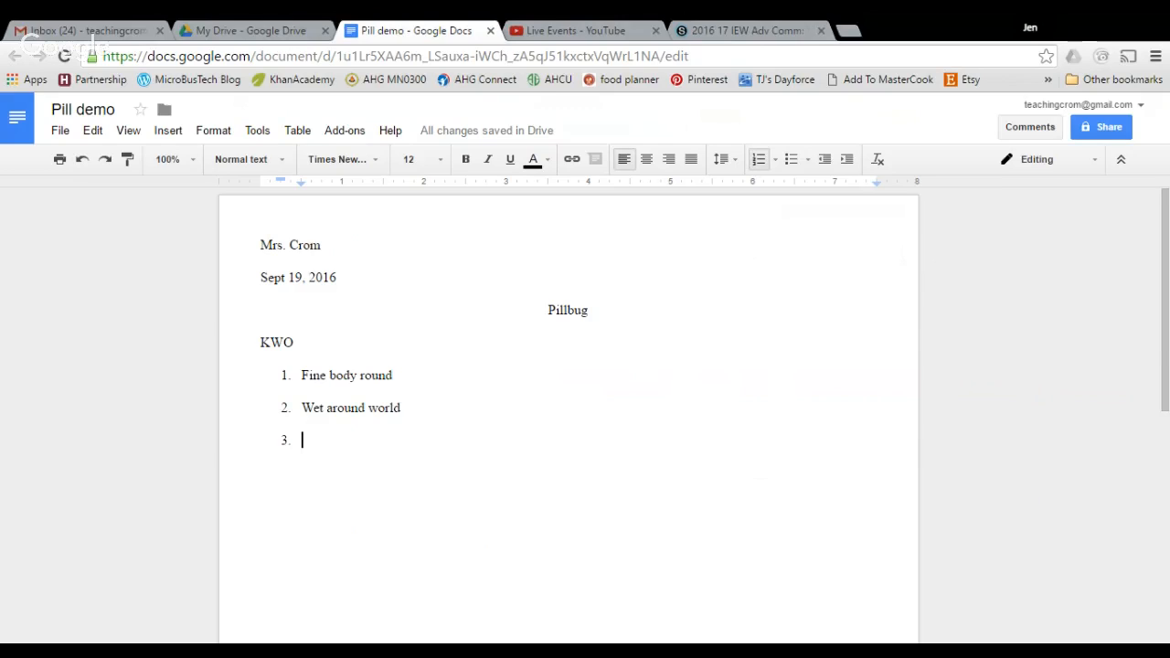
key("ctrl+Return")
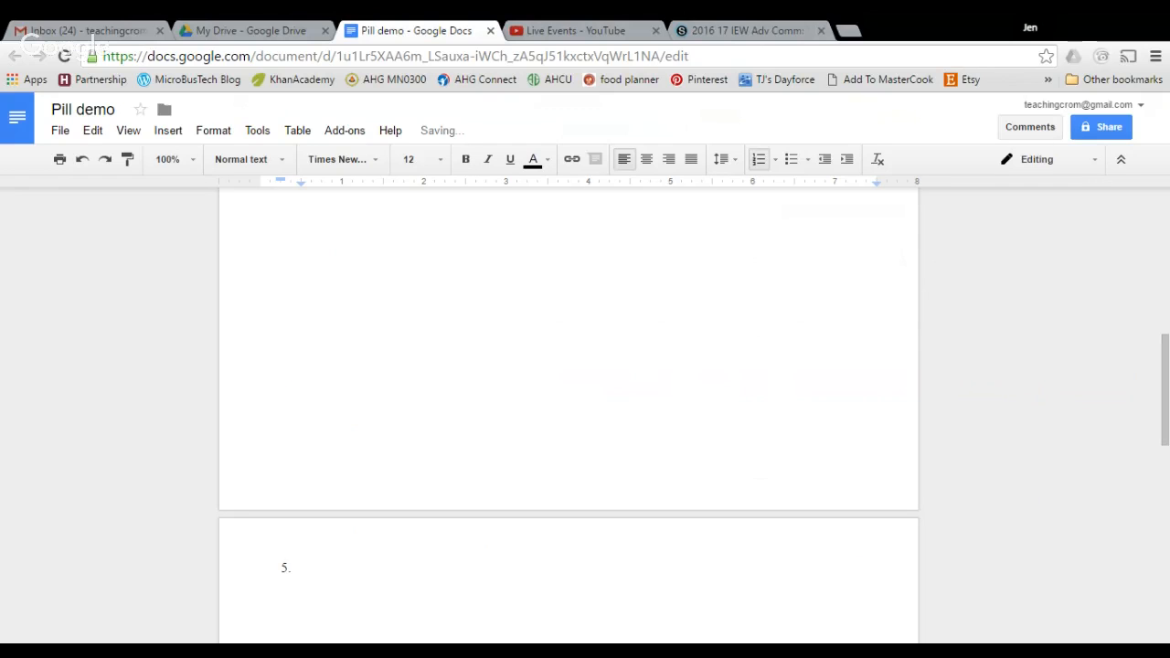
Remove numbering and add a right-aligned header with the author's name and page number
scroll(629, 357, "down", 2)
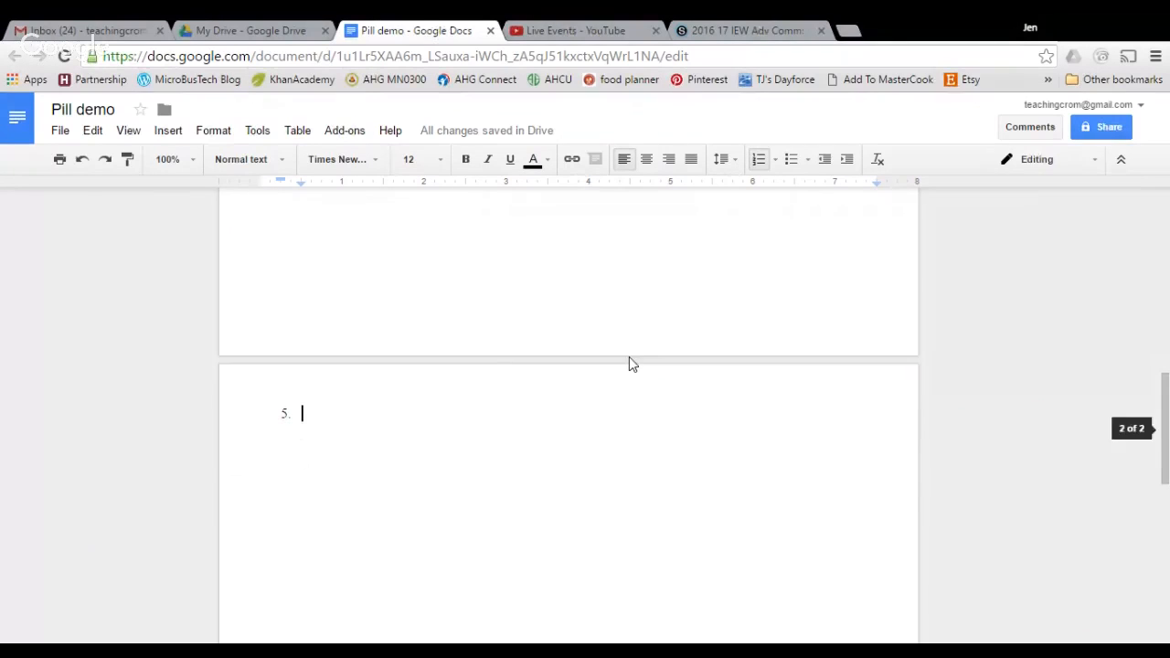
left_click(760, 160)
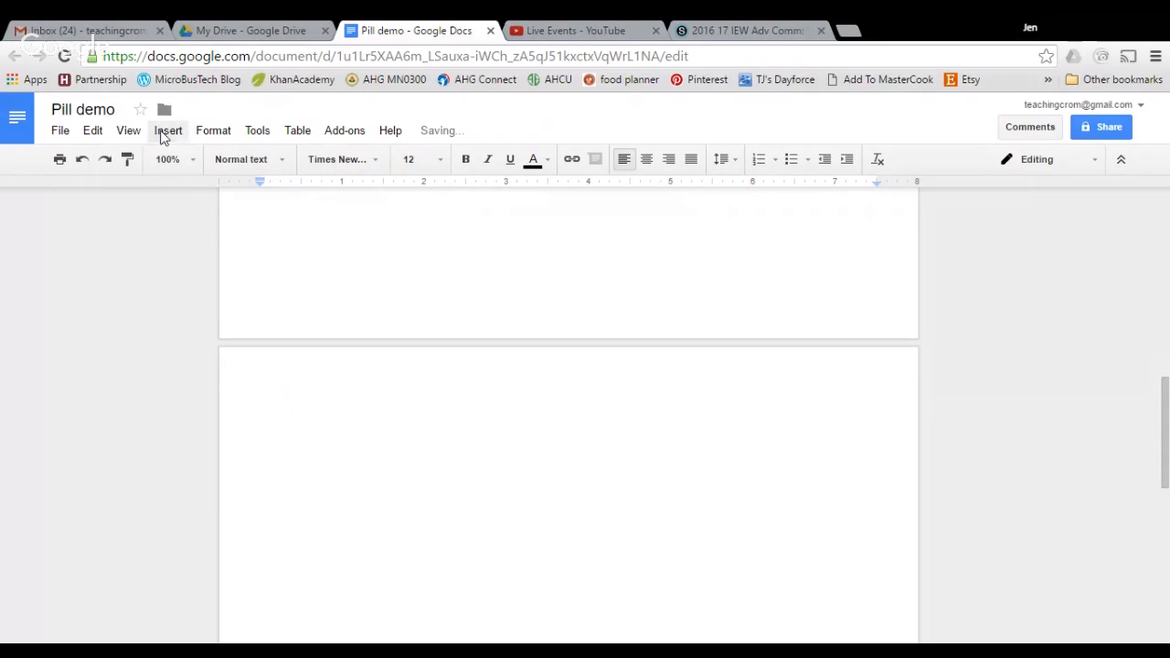
left_click(171, 134)
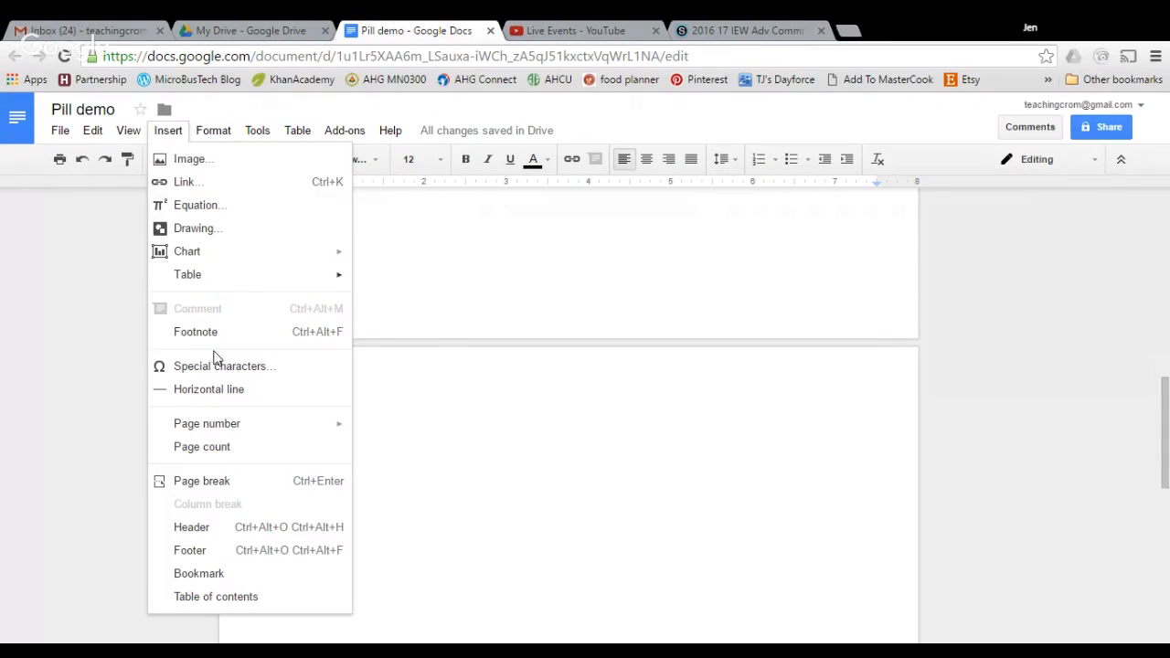
left_click(212, 534)
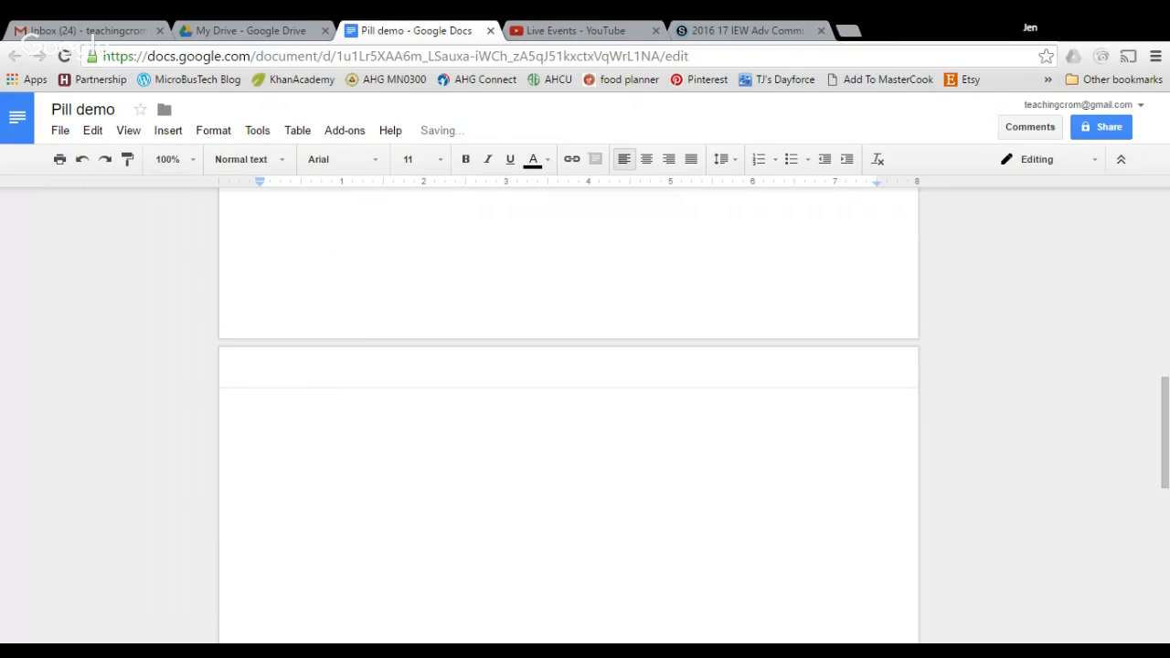
left_click(170, 131)
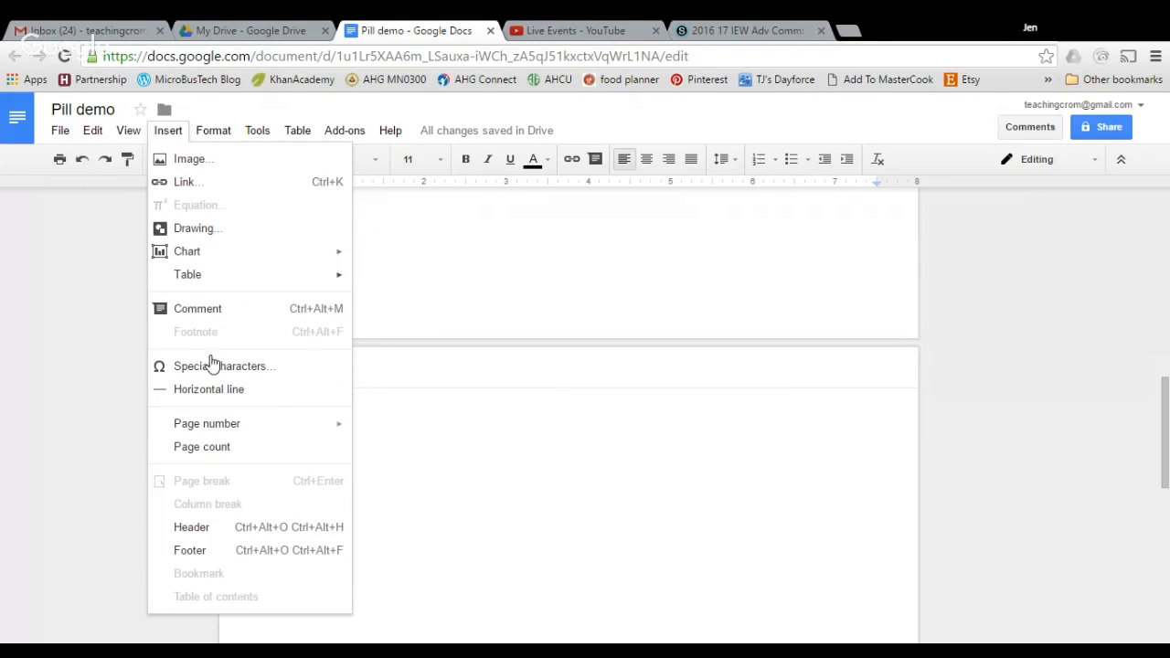
mouse_move(227, 431)
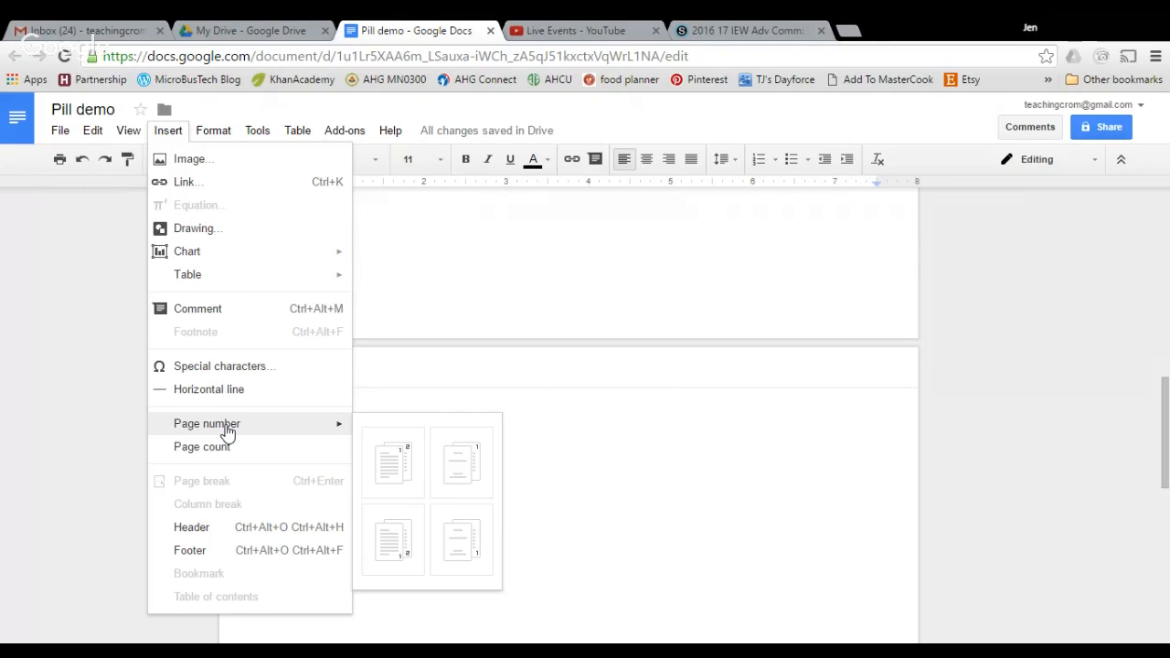
left_click(395, 464)
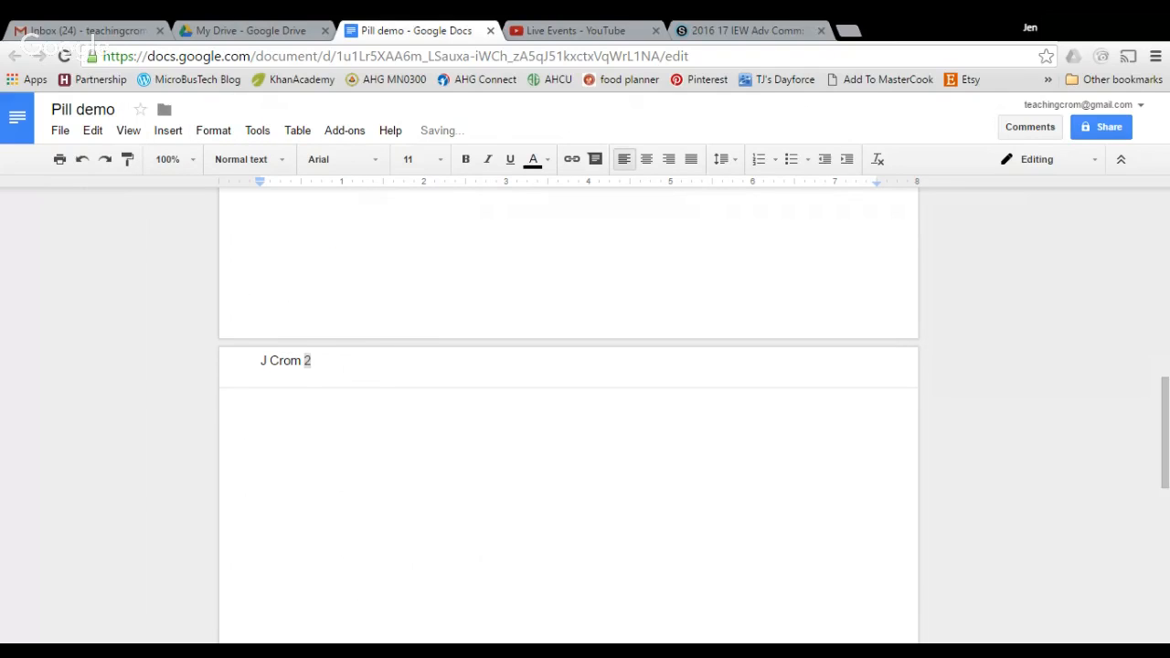
left_click(668, 160)
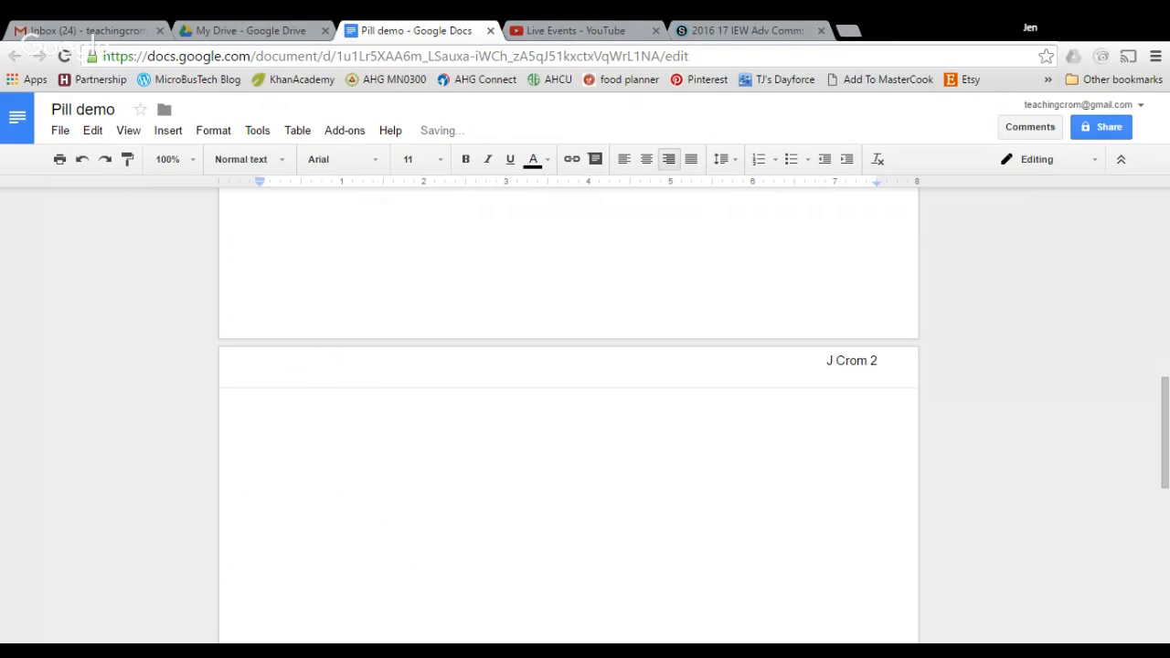
left_click(262, 397)
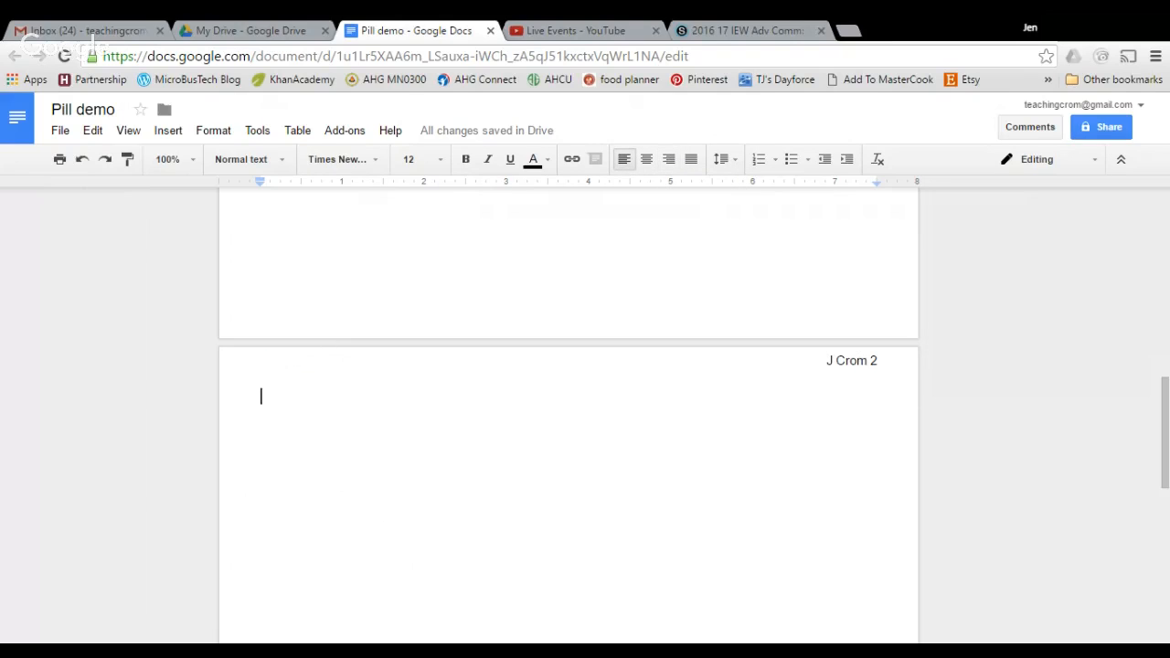
Type 'Rough Draft' and a centred 'PillBug' title on page 2
type("Roug")
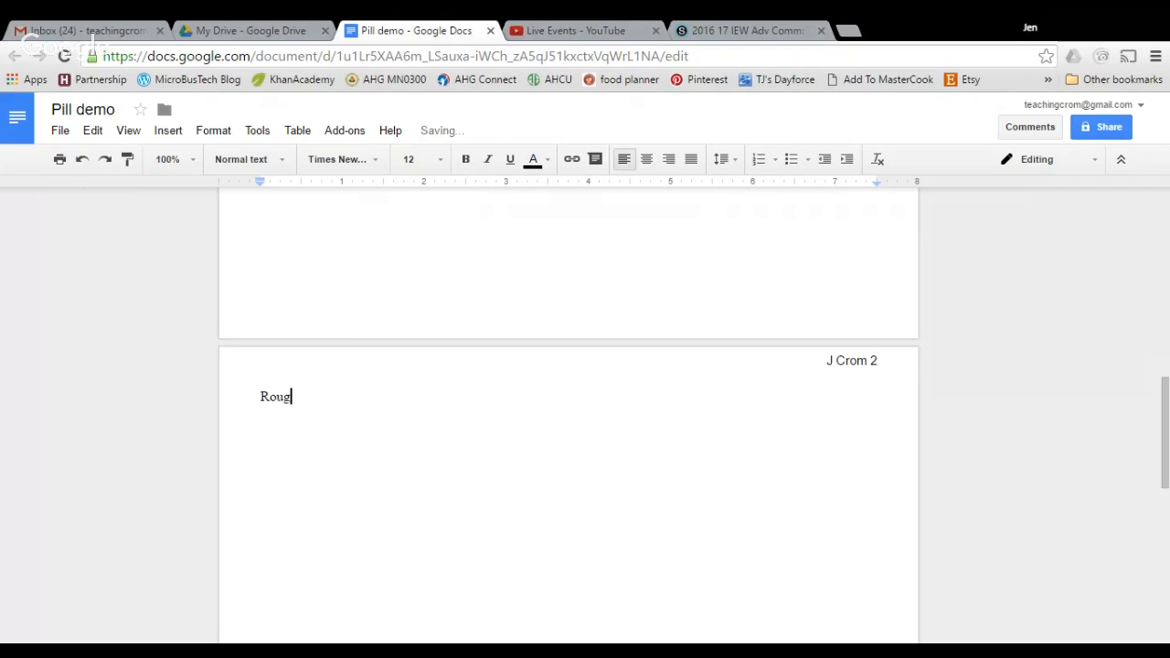
type("h Draft")
key("Return")
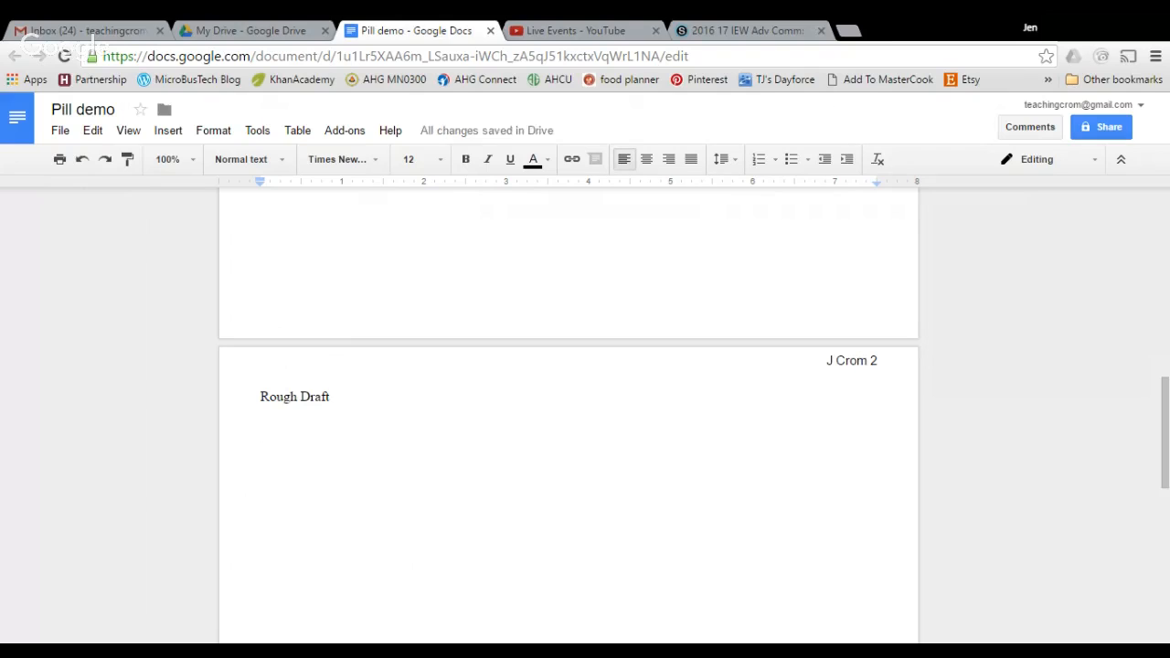
type("Pill")
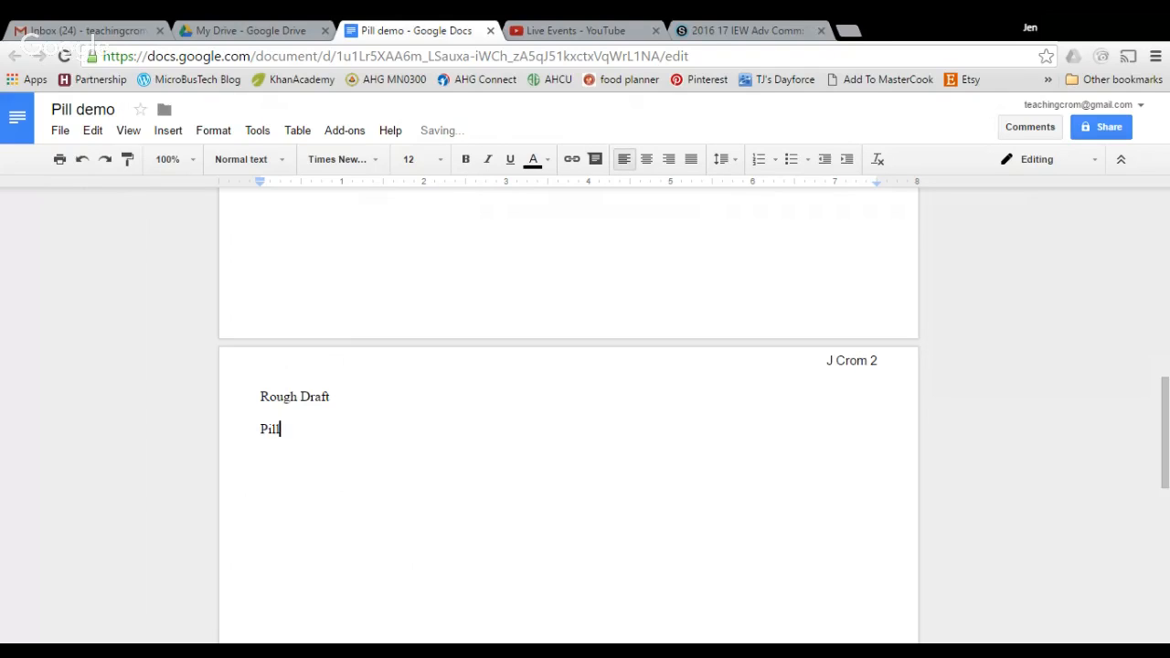
type("Bug")
key("Return")
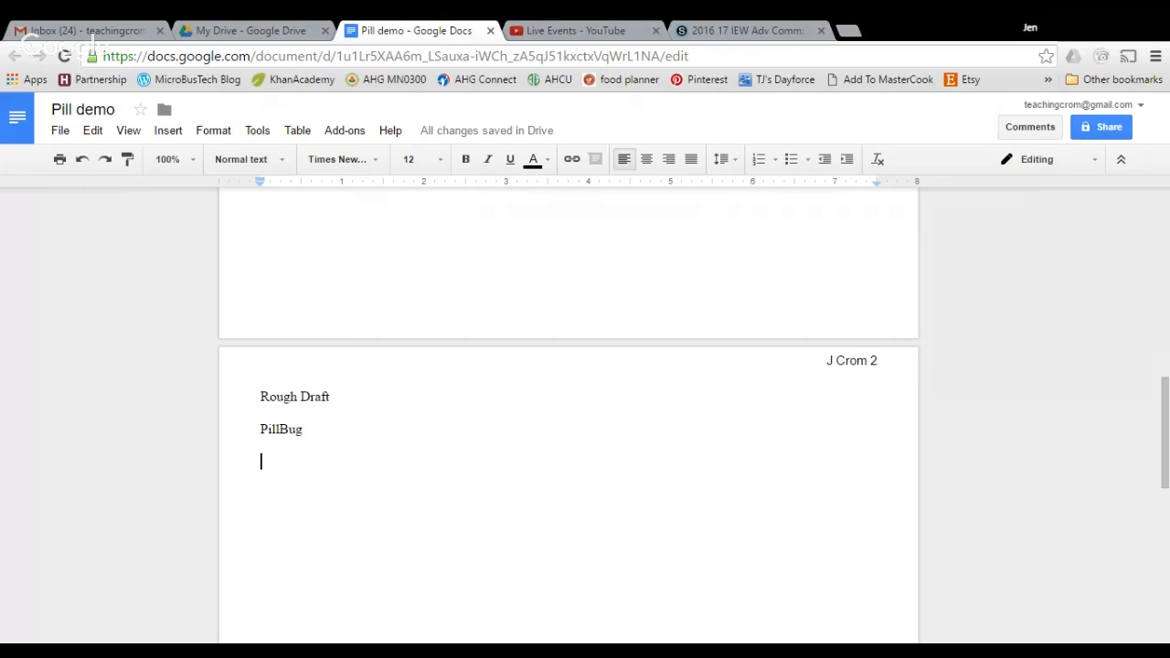
key("shift+Left")
key("shift+Left")
key("shift+Left")
key("shift+Left")
key("shift+Left")
key("shift+Left")
key("shift+Left")
key("shift+Left")
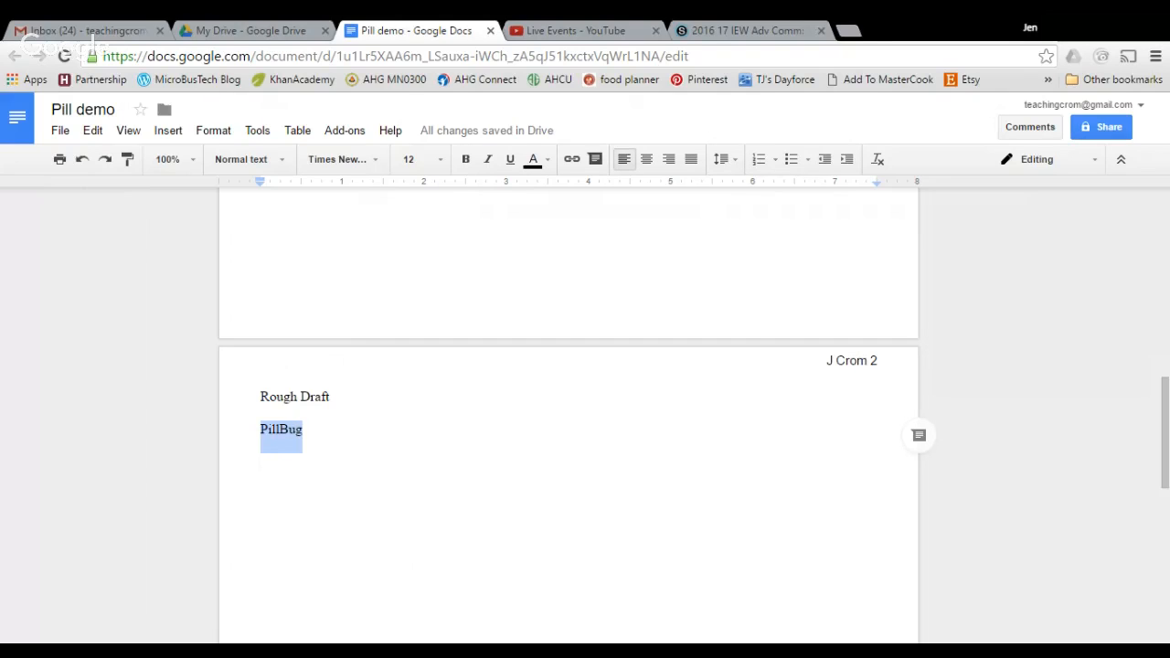
left_click(646, 159)
Write the indented paragraph about the pillbug's fine round shape and wet habitats, then select it
left_click(262, 462)
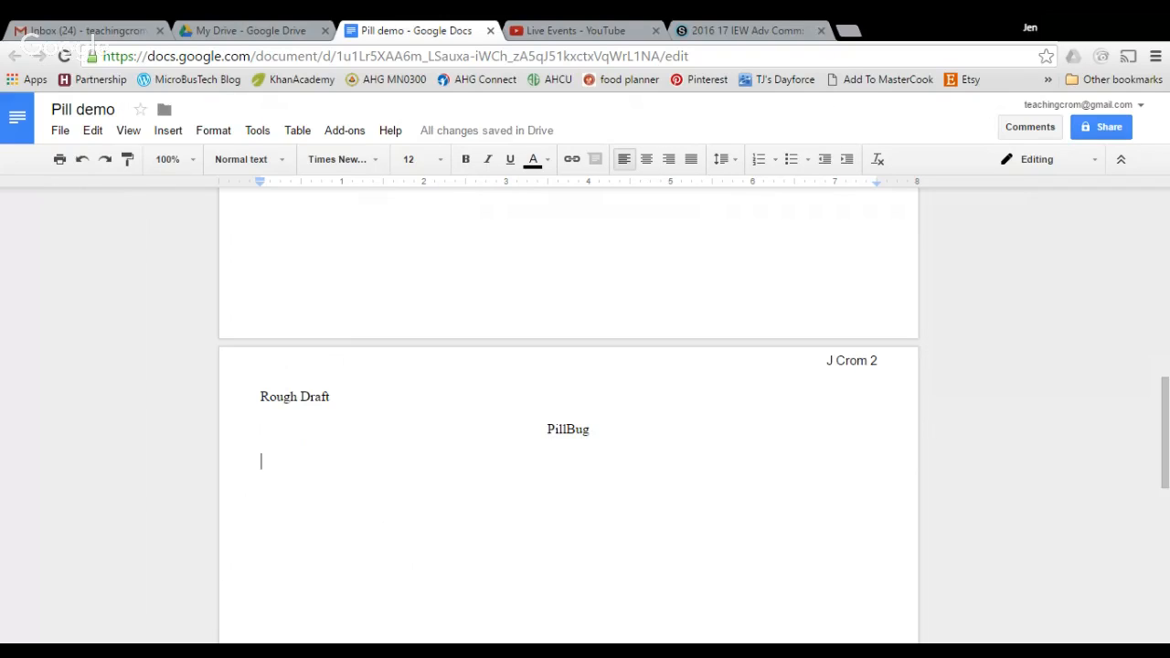
key("Tab")
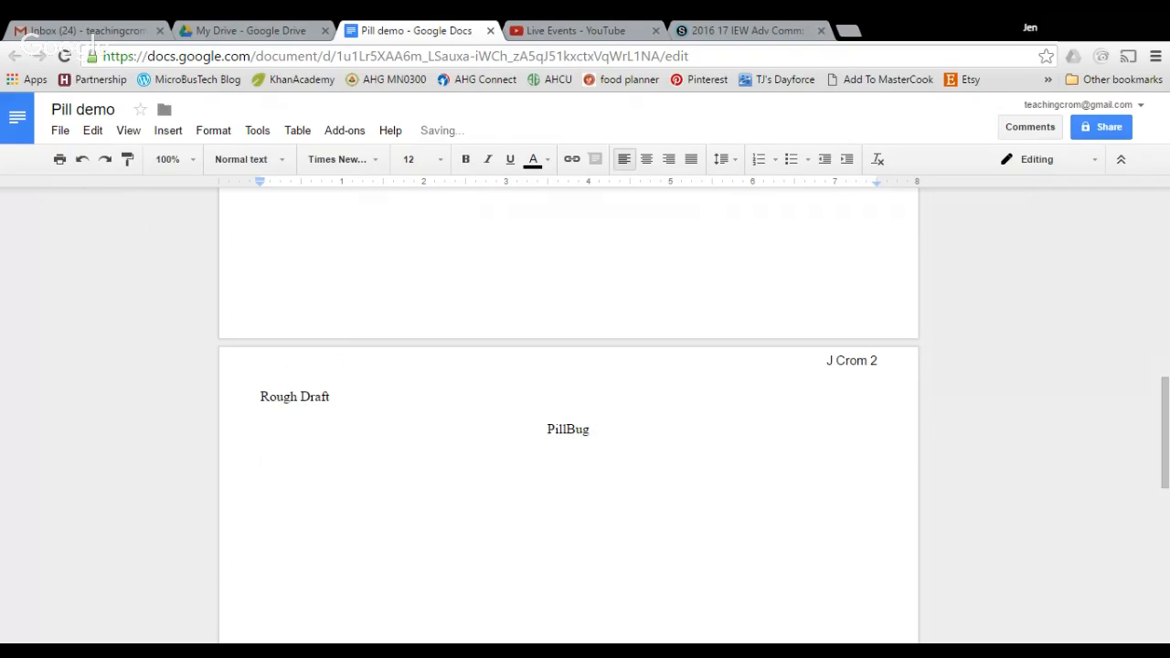
type("The pillburg is ")
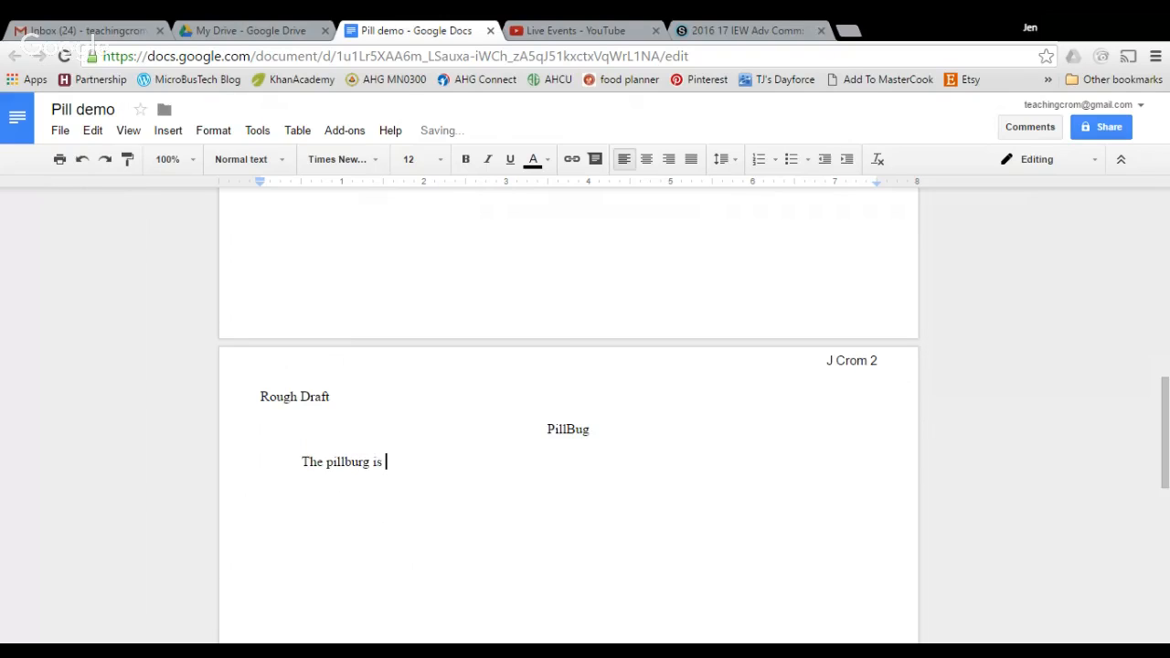
type("found around the work")
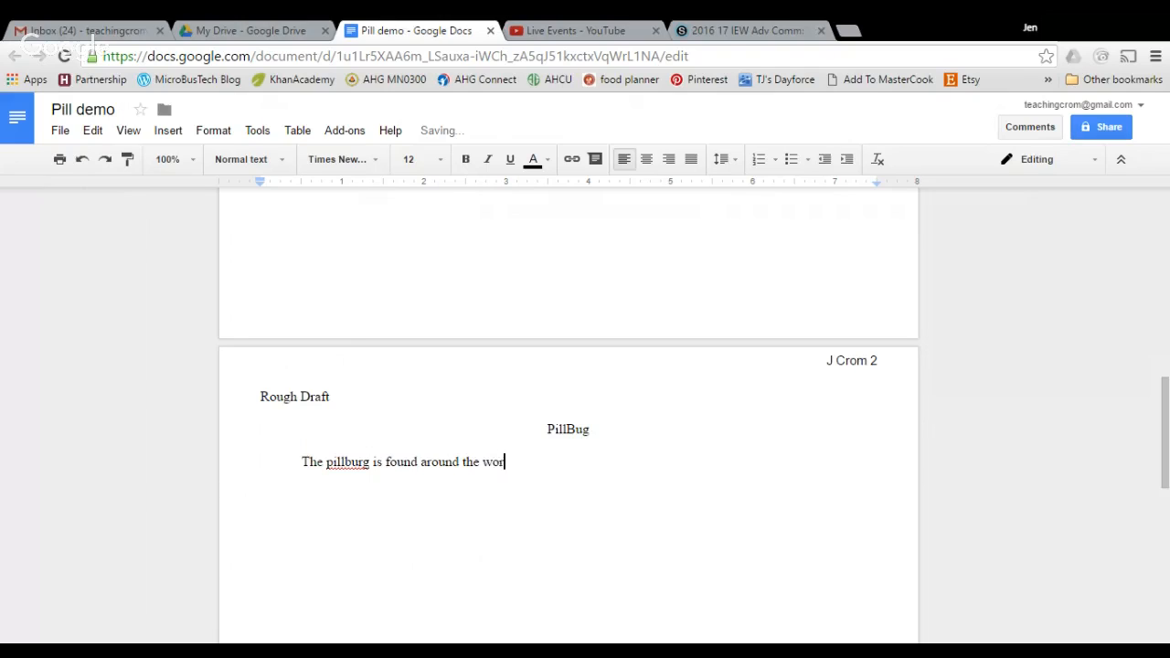
key("BackSpace")
key("BackSpace")
key("BackSpace")
key("BackSpace")
key("BackSpace")
key("BackSpace")
key("BackSpace")
key("BackSpace")
key("BackSpace")
key("BackSpace")
key("BackSpace")
key("BackSpace")
key("BackSpace")
key("BackSpace")
key("BackSpace")
key("BackSpace")
key("BackSpace")
key("BackSpace")
key("BackSpace")
key("BackSpace")
key("BackSpace")
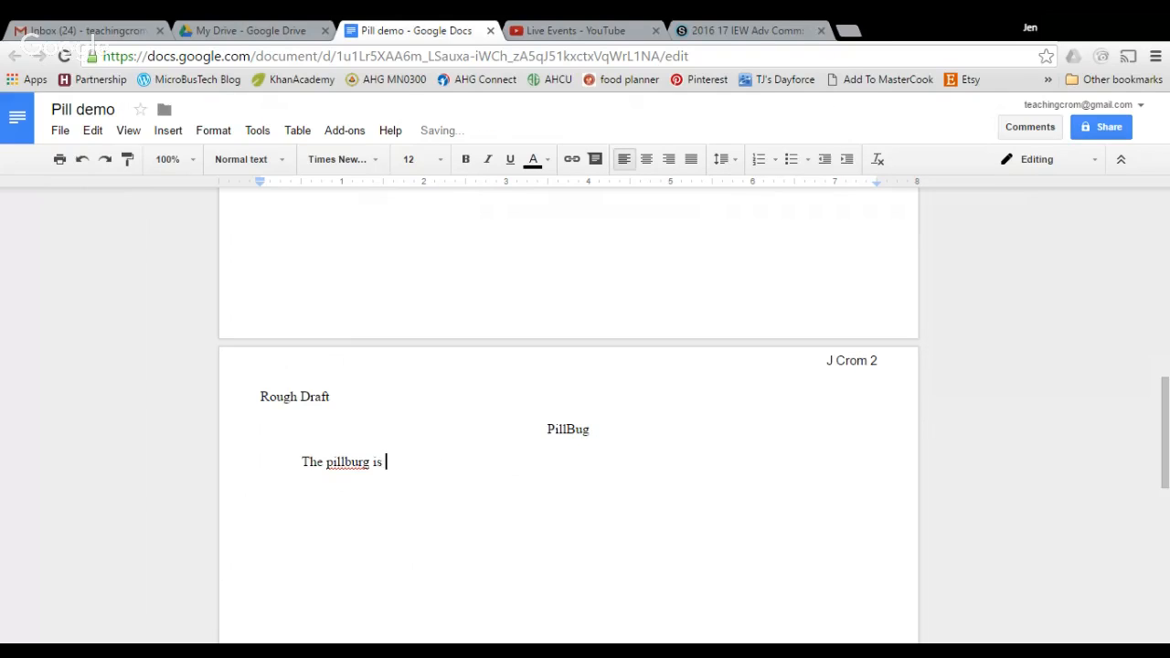
key("BackSpace")
key("BackSpace")
key("BackSpace")
key("BackSpace")
key("BackSpace")
key("BackSpace")
key("BackSpace")
type("ug has a fine round")
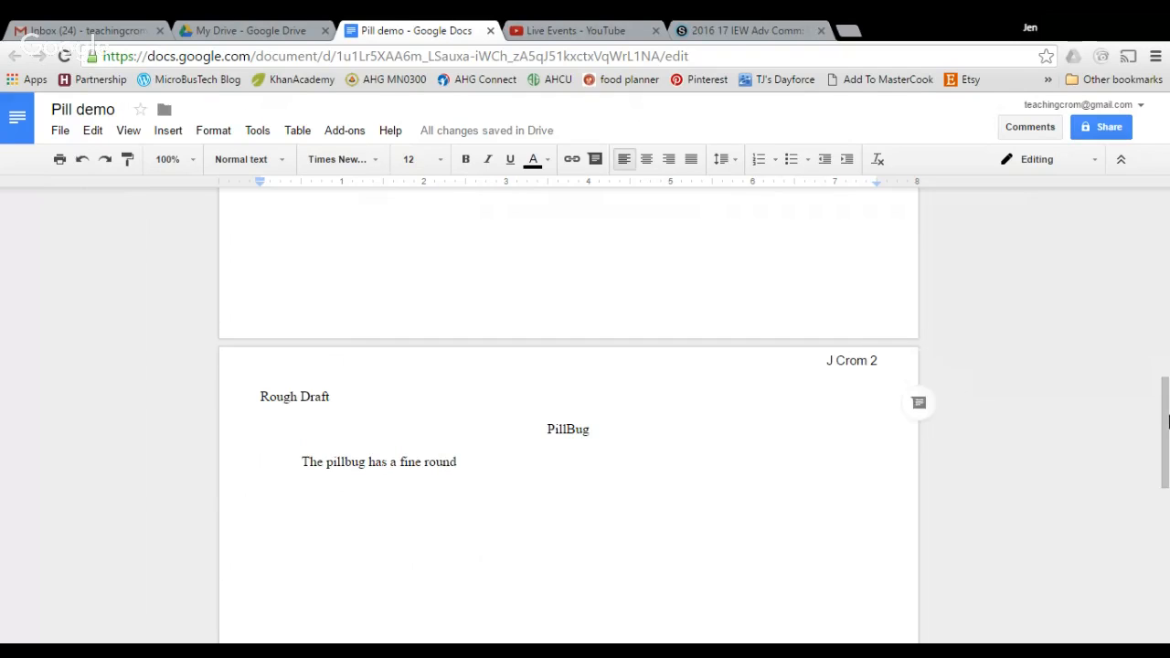
mouse_move(1166, 416)
left_mouse_down()
mouse_move(1168, 247)
mouse_move(1167, 512)
mouse_move(1167, 270)
mouse_move(1166, 421)
left_mouse_up()
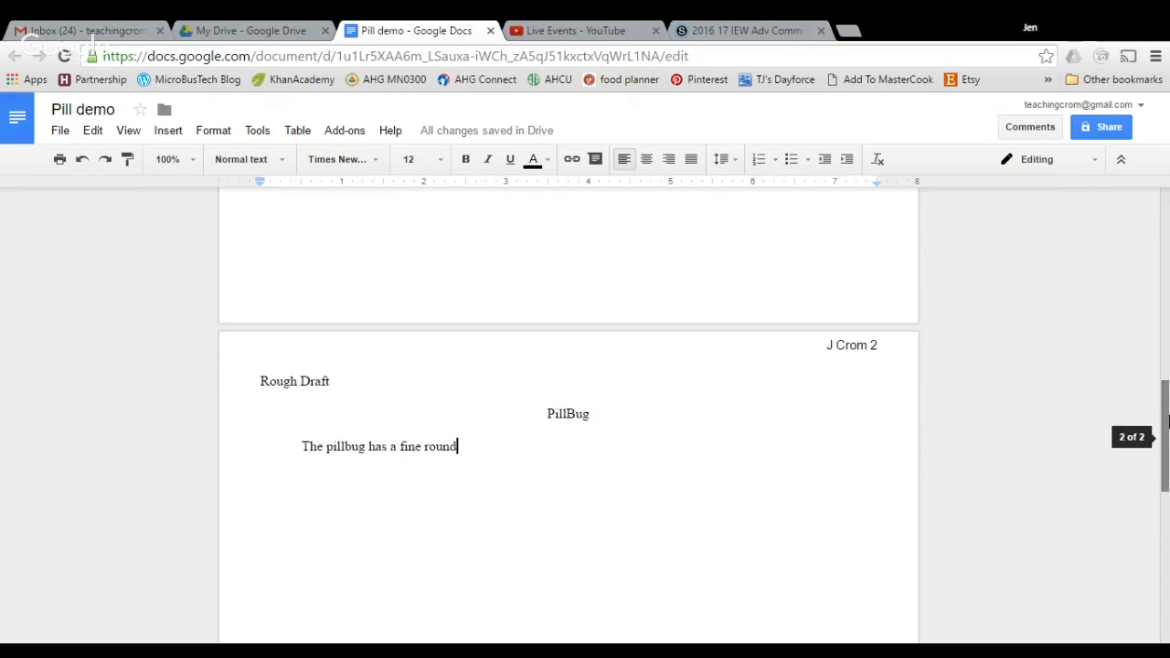
type(".  It is ")
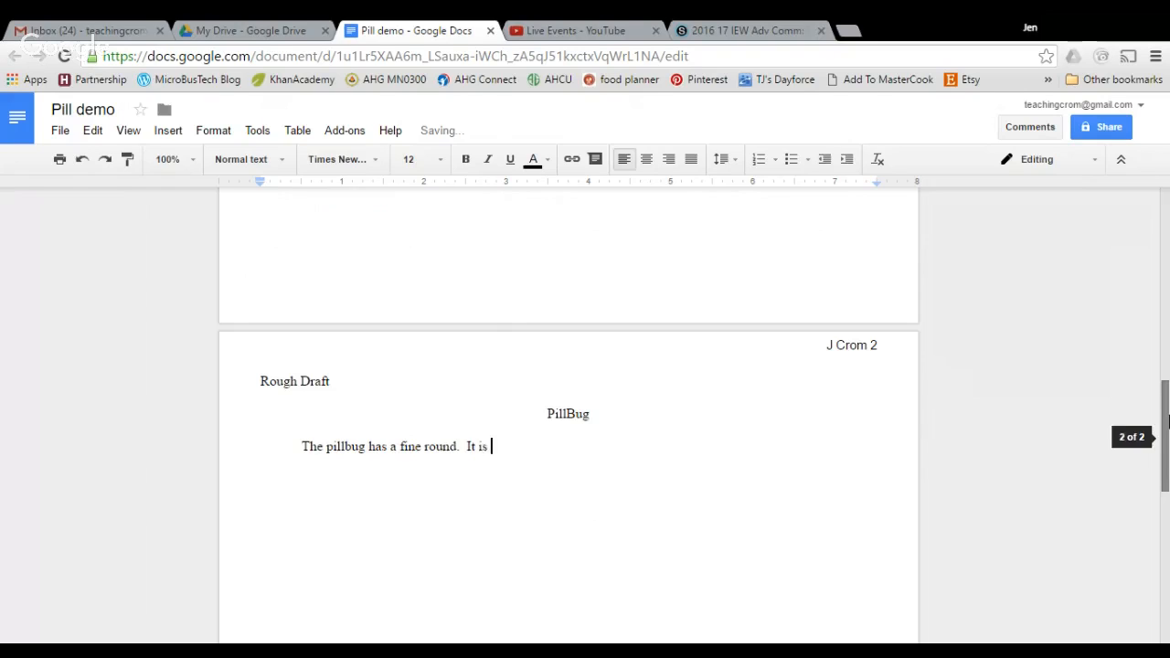
type("found in wh")
key("BackSpace")
type("et areas")
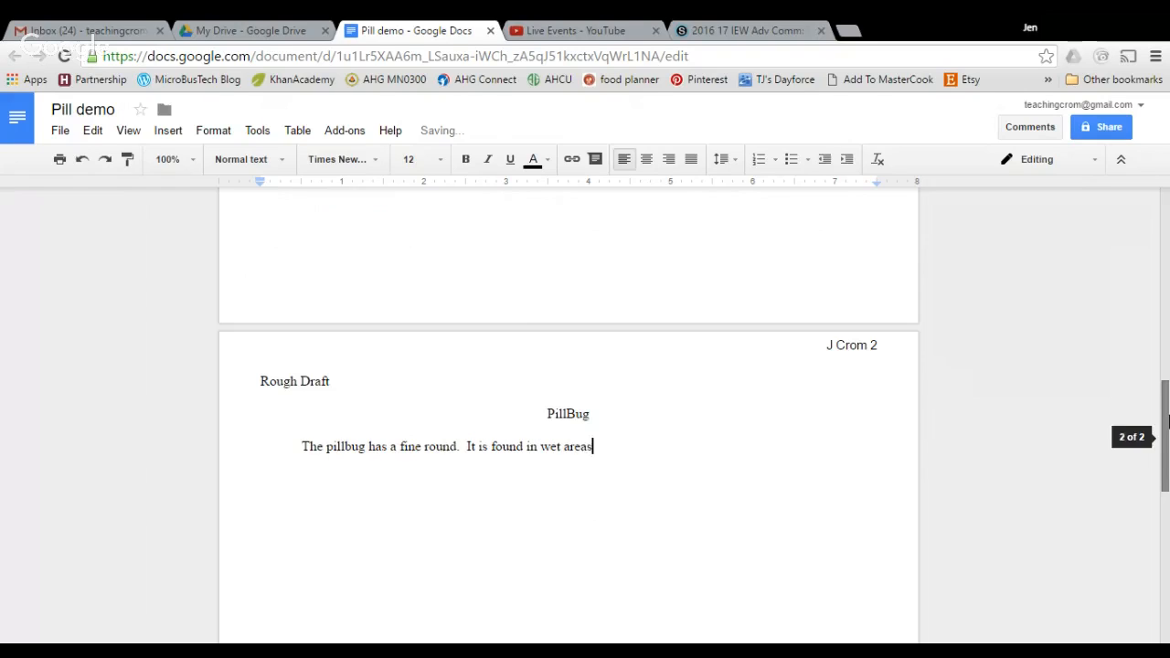
type(" all over the world.")
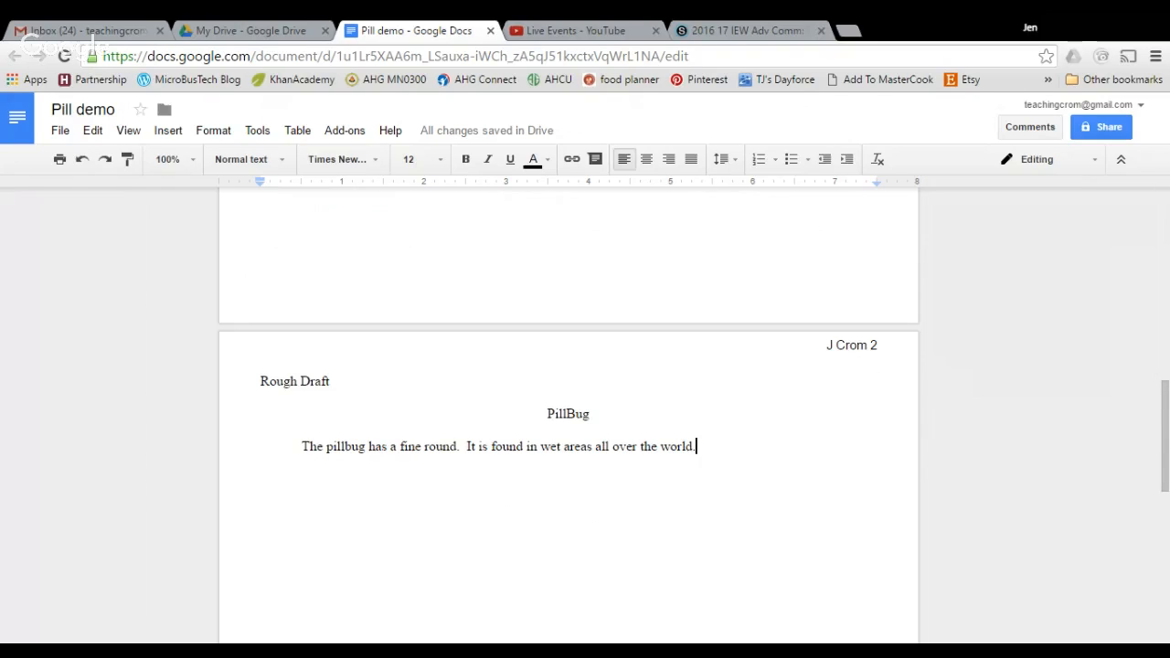
left_click_drag(547, 415, 633, 475)
key("ctrl+c")
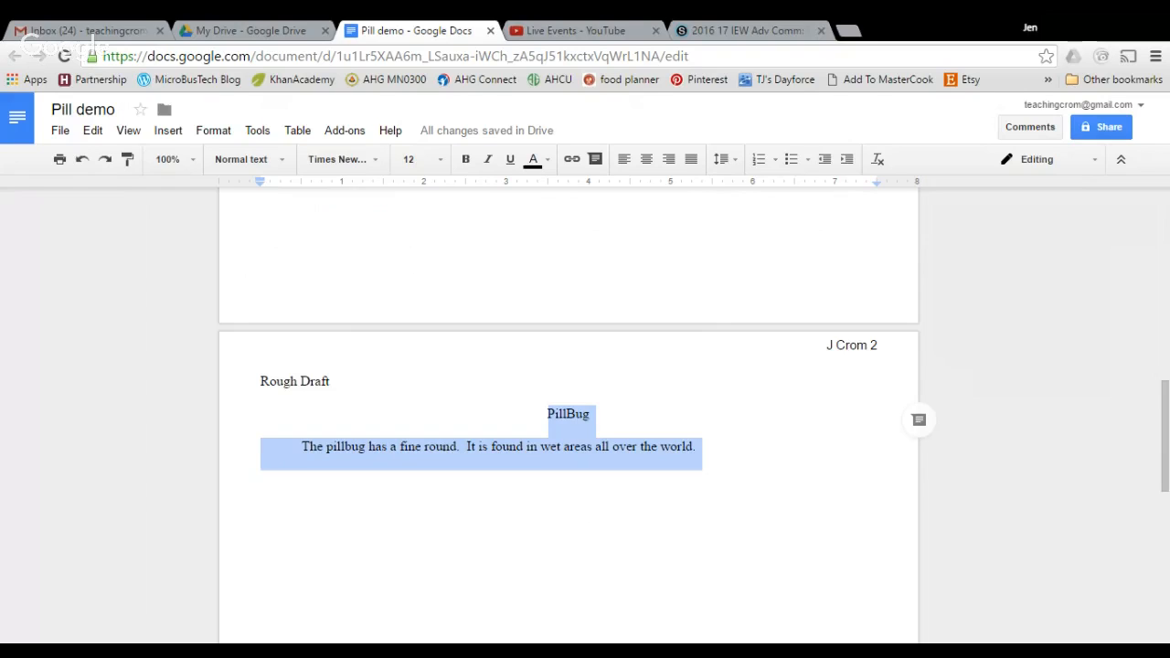
Add page 3 headed 'Final Draft' with the pasted text, inserting 'body' after 'round'
left_click(697, 448)
key("Return")
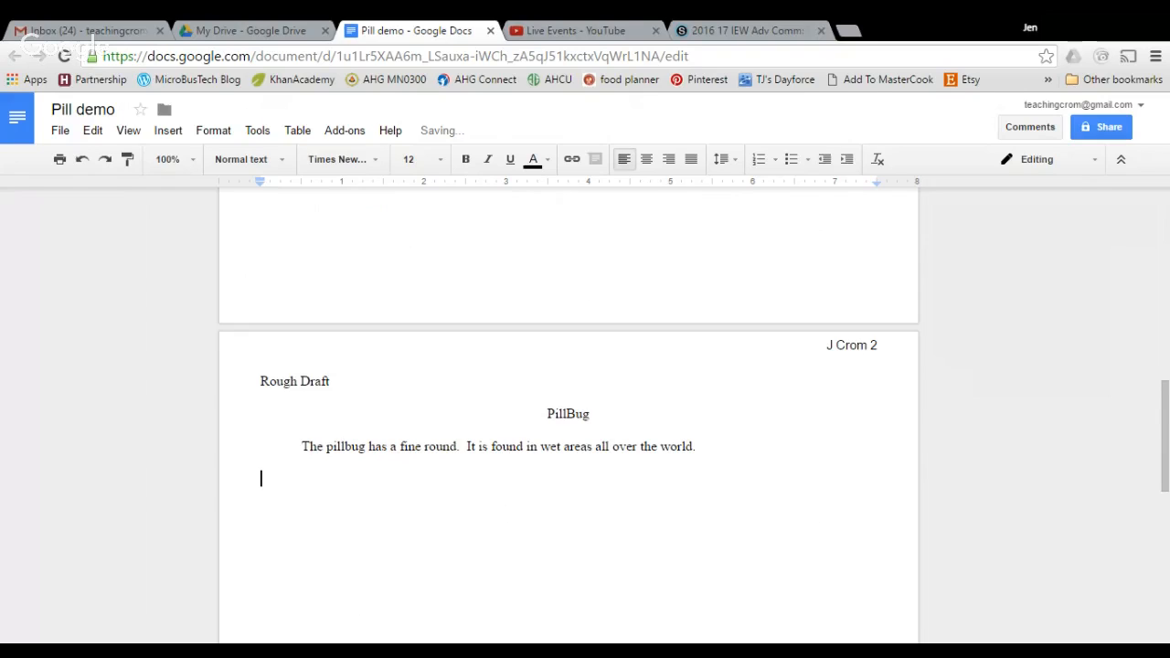
key("ctrl+Return")
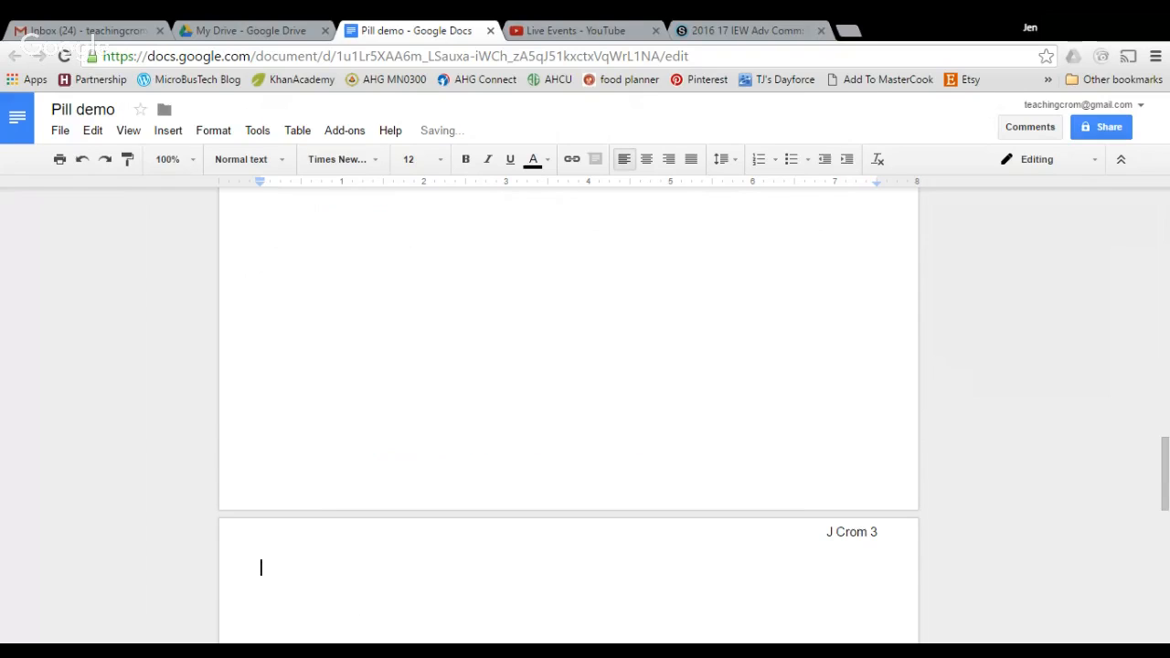
type("Final Draft")
key("Return")
key("ctrl+v")
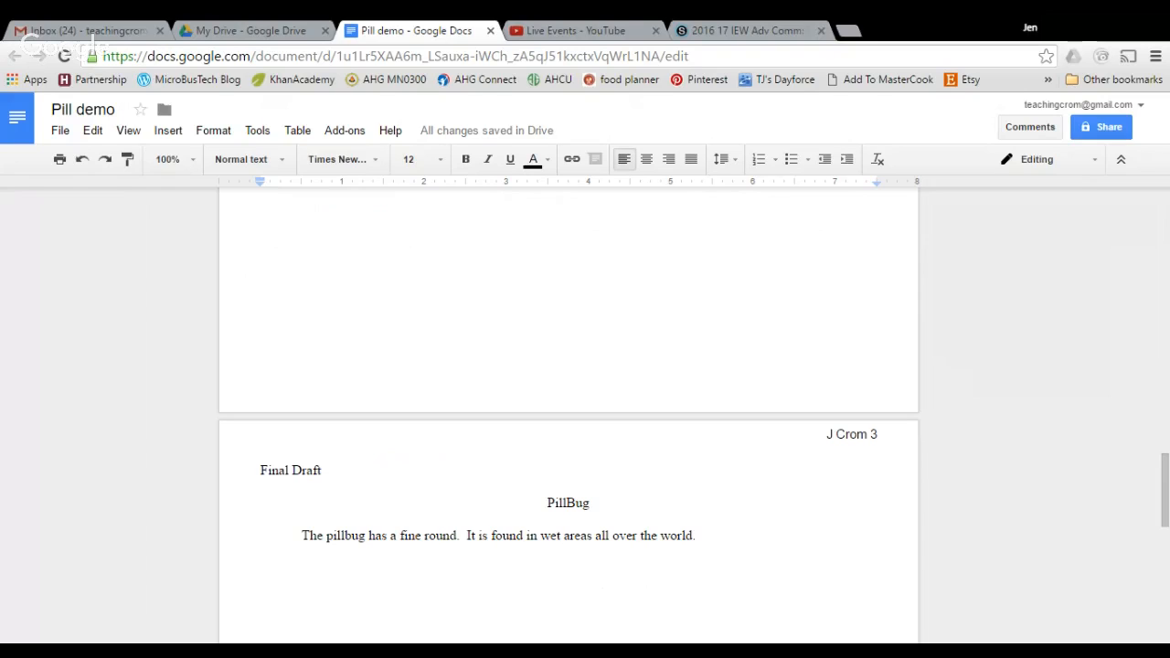
left_click(457, 535)
type("body")
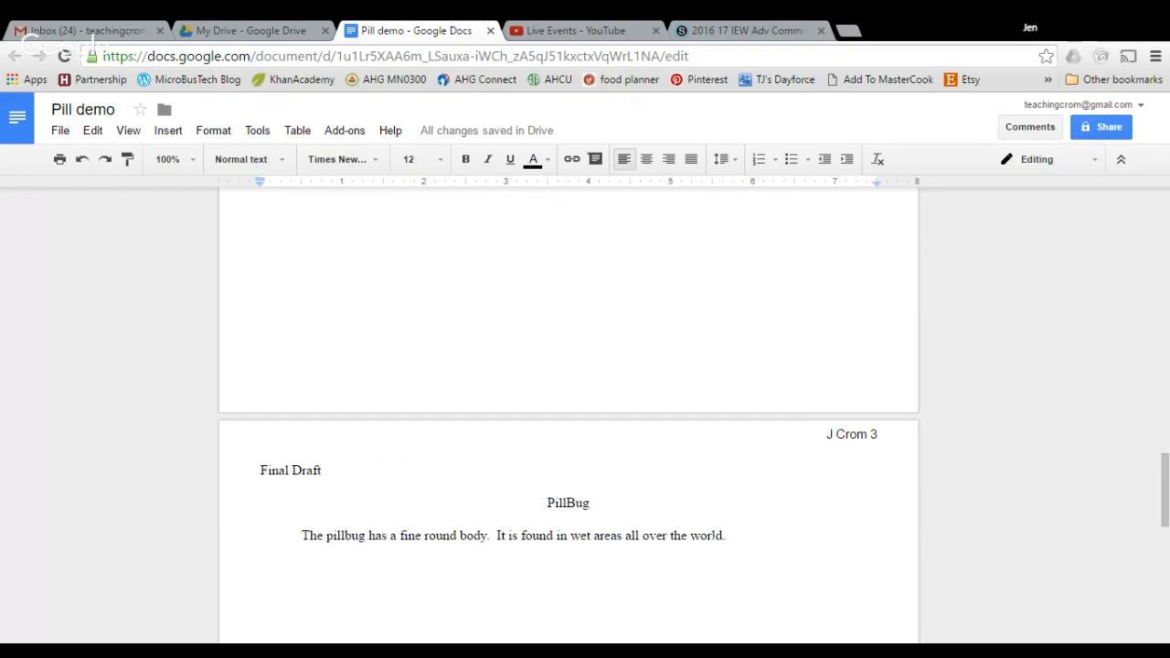
left_click(347, 246)
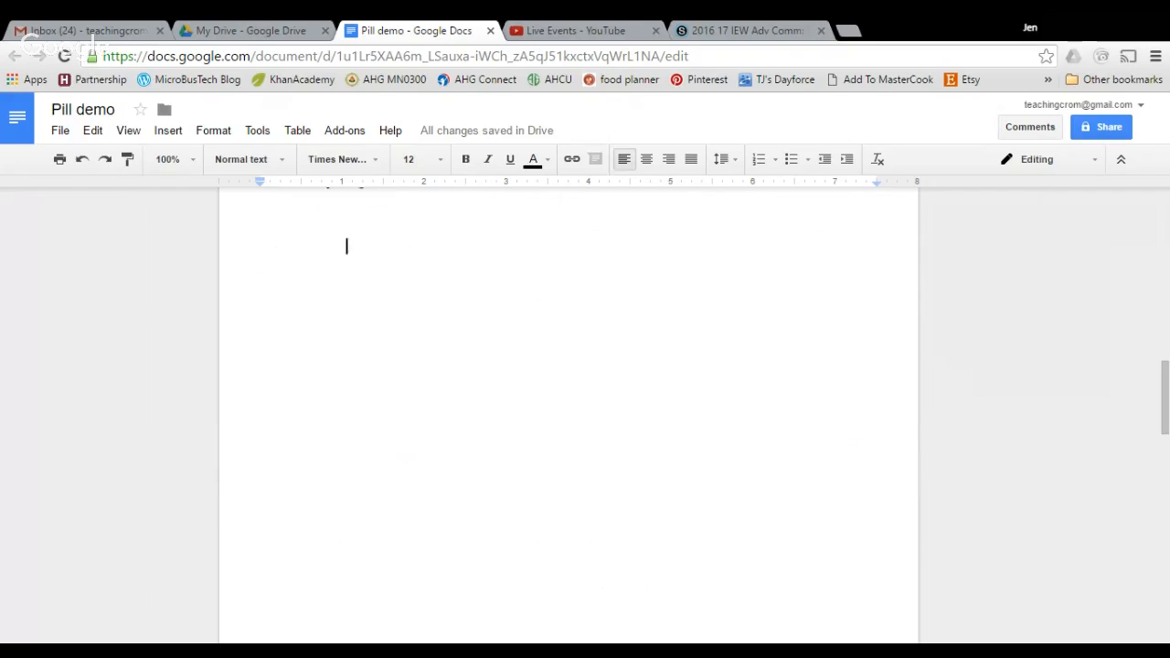
Open the Share with others dialog for 'Pill demo'
scroll(569, 416, "up", 2)
scroll(568, 416, "up", 1)
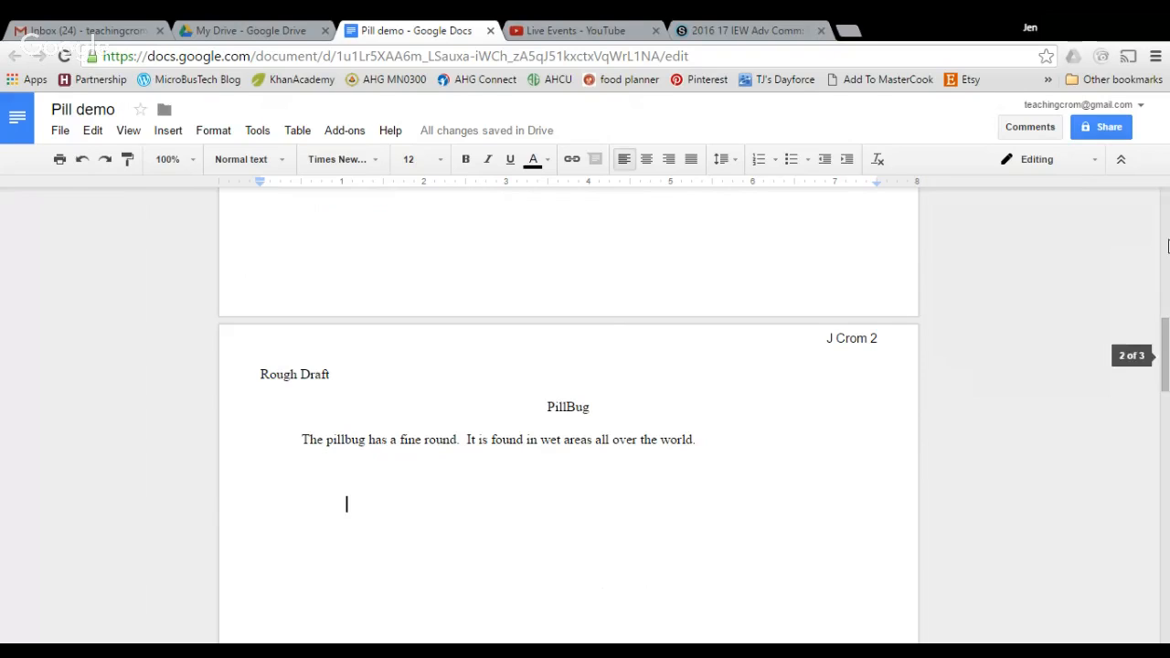
left_click(1104, 134)
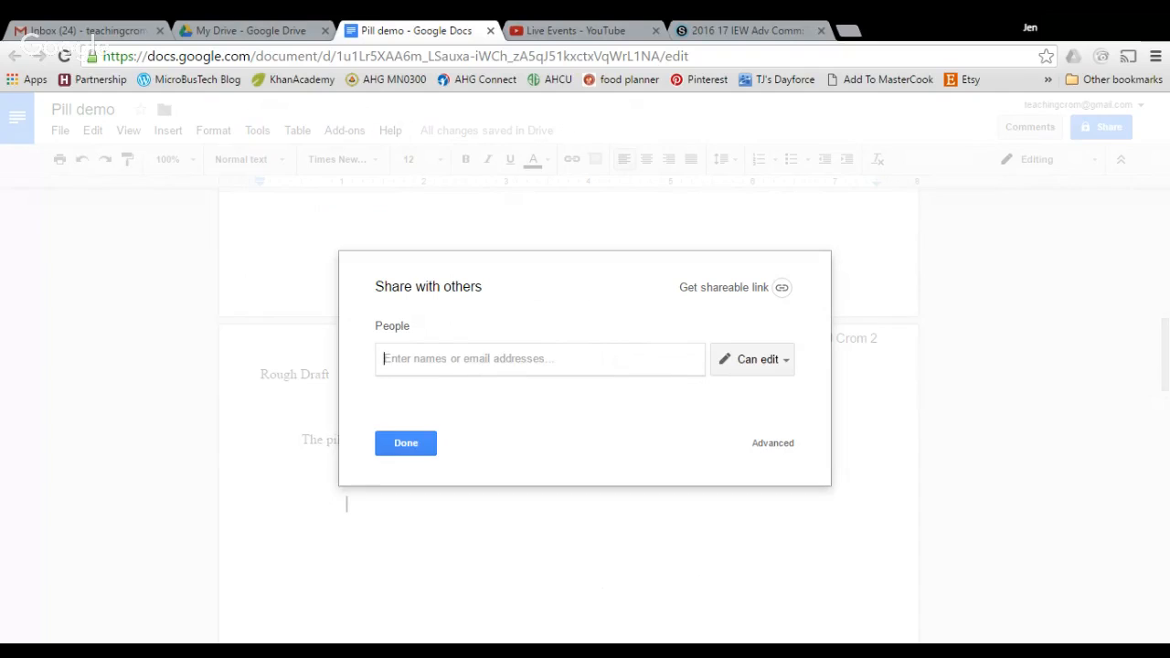
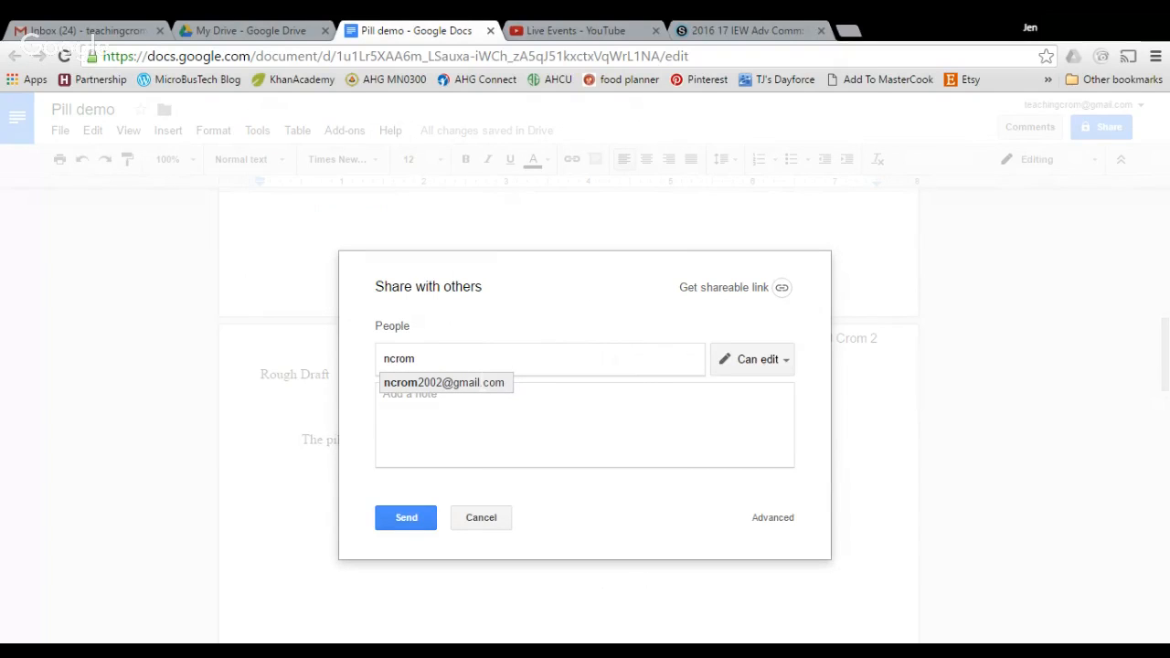
Share Pill demo with the recipient as an editor, adding a signed note about the pillbug homework
left_click(468, 385)
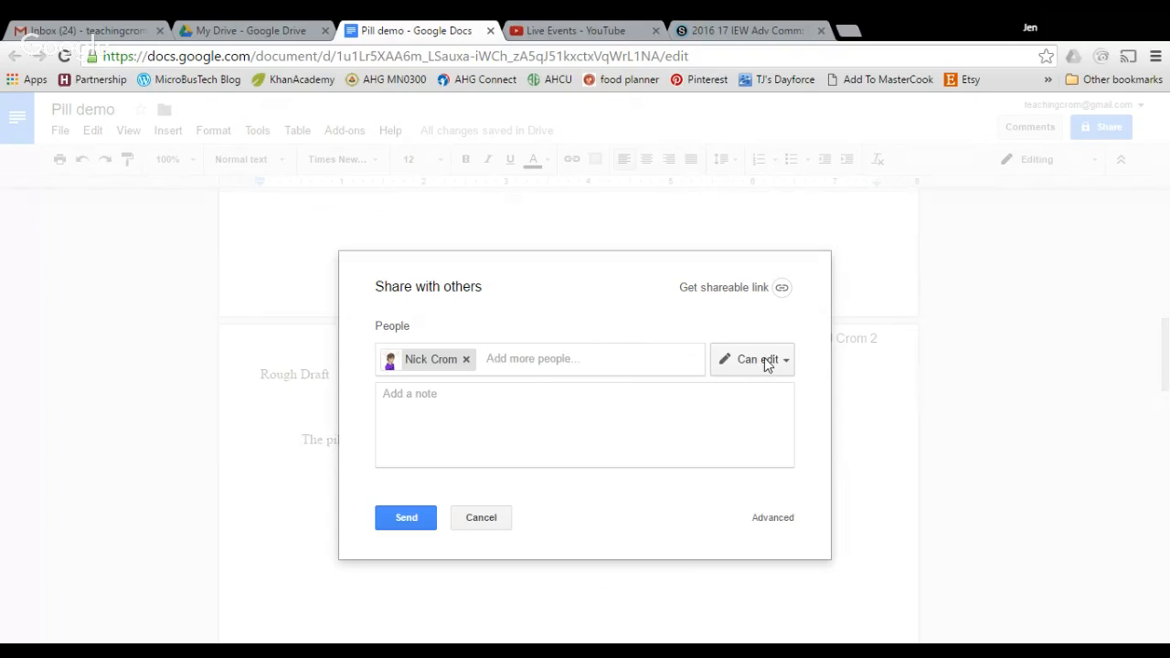
left_click(531, 411)
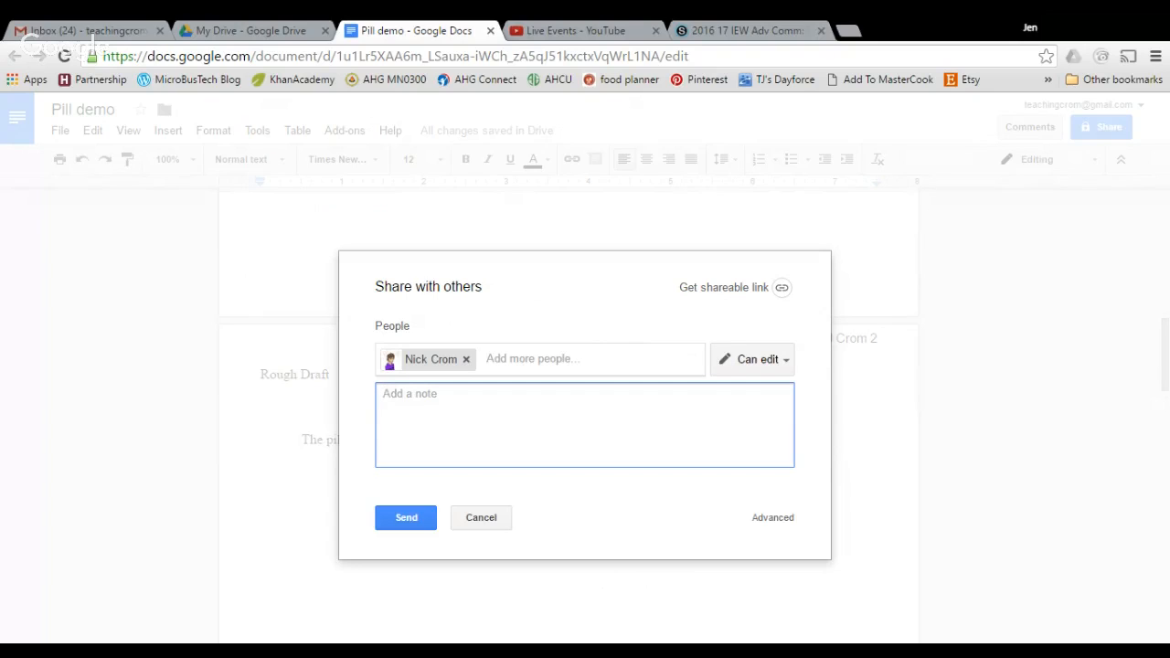
type("Mrs. Crom and Mrs. B")
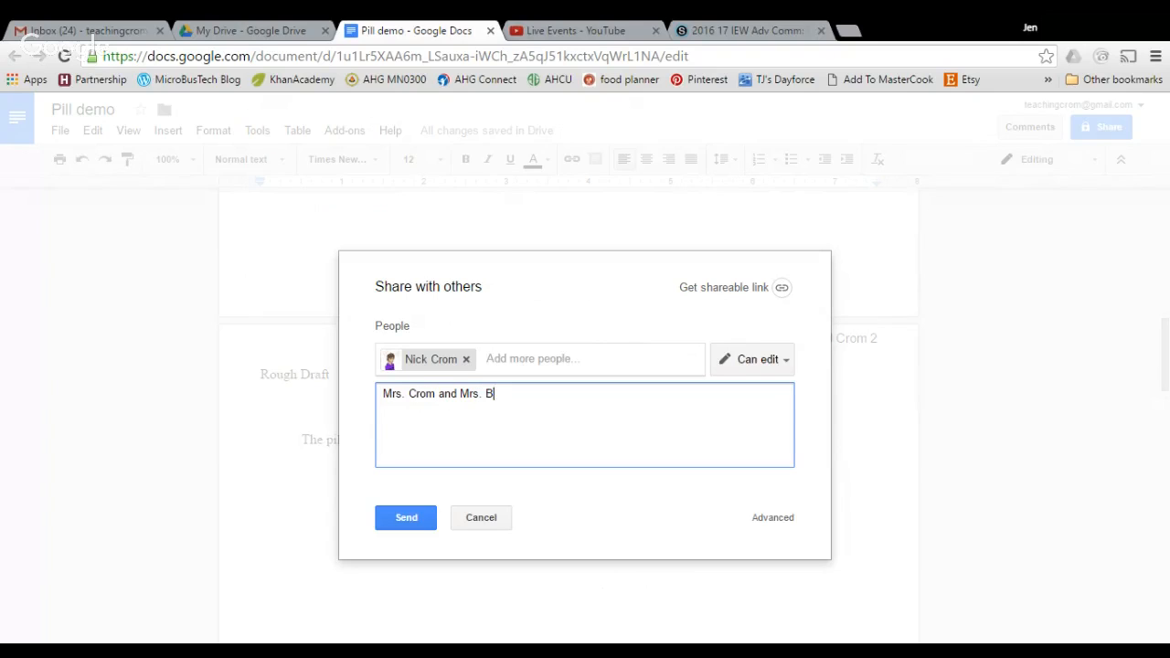
type("azant.")
type("Here is m")
type("y ")
type("pillbug hom")
type("ewor")
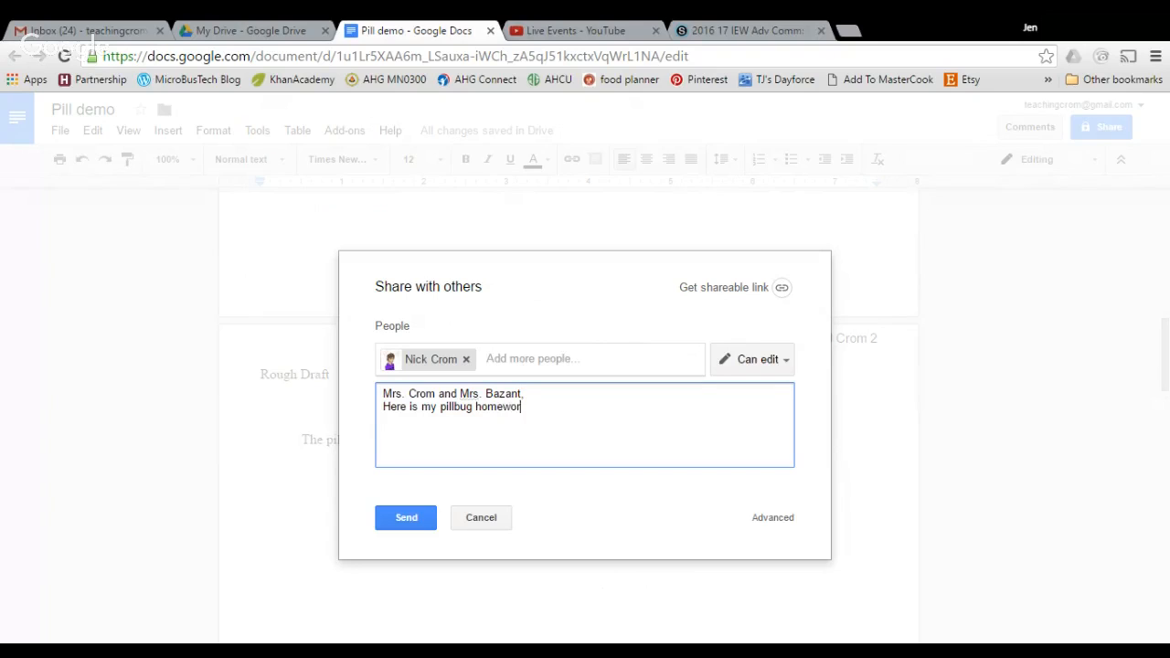
type("k. Thank you,")
key("Return")
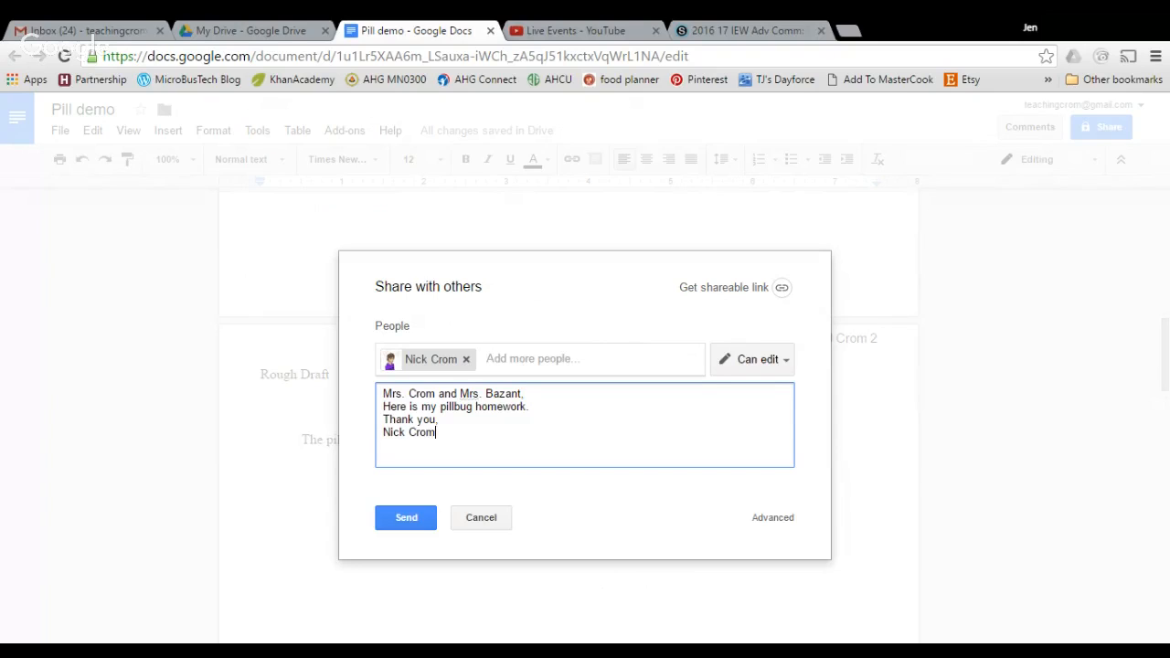
left_click(397, 519)
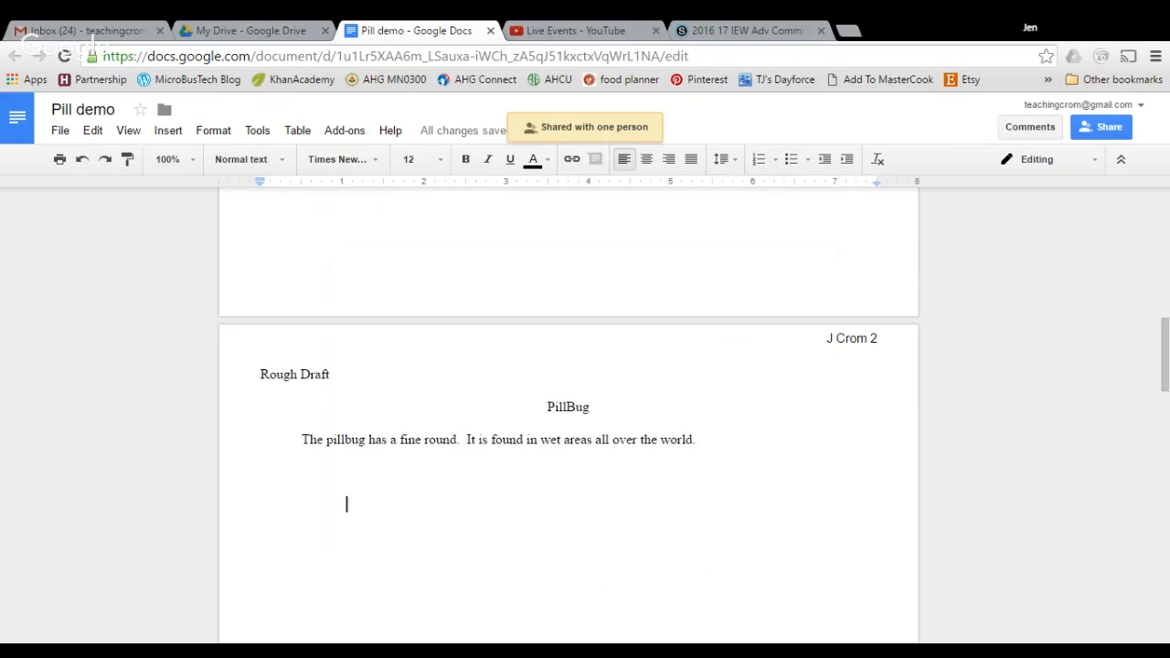
Check the editing mode choices and keep the document in Editing mode
left_click(1096, 167)
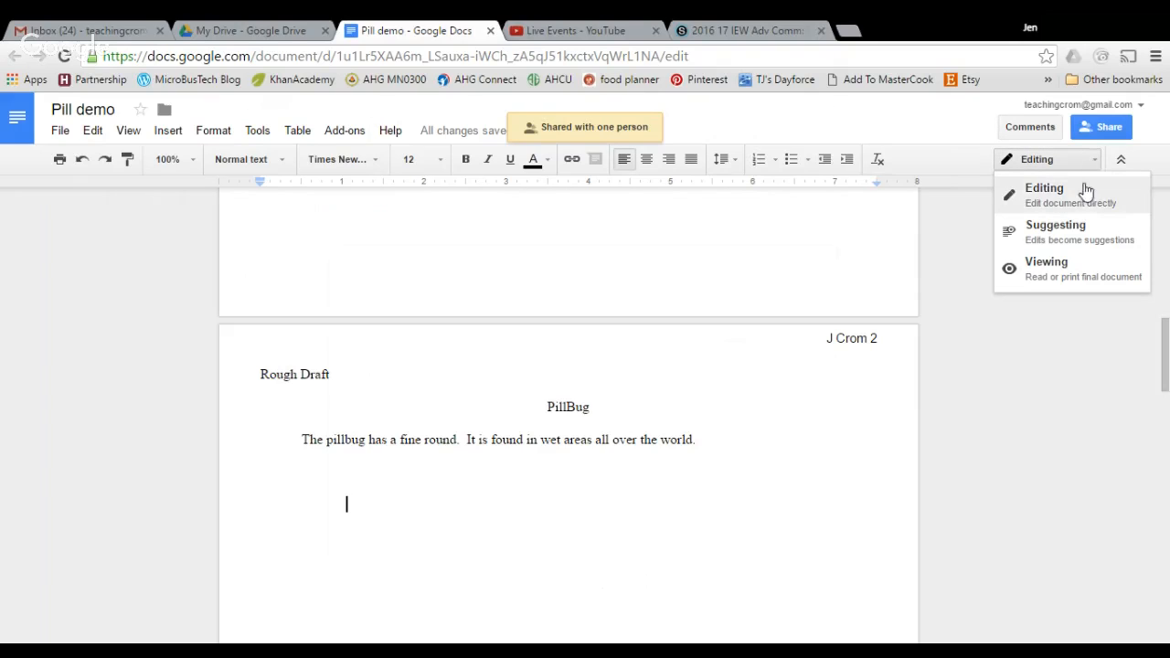
left_click(1034, 192)
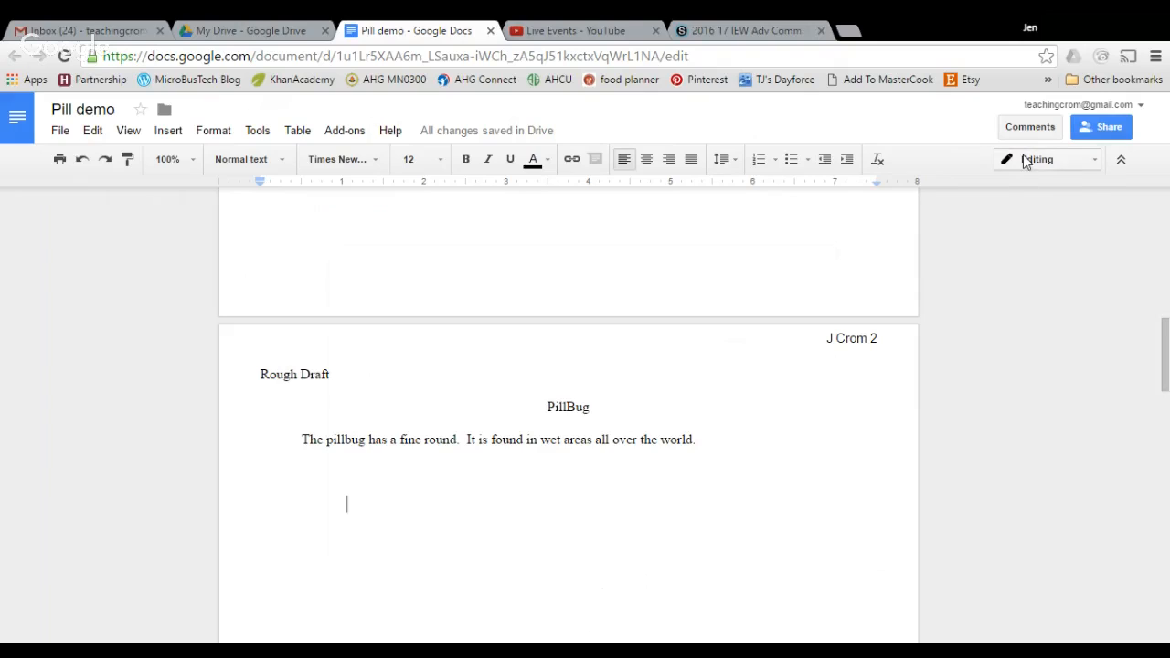
left_click(1096, 165)
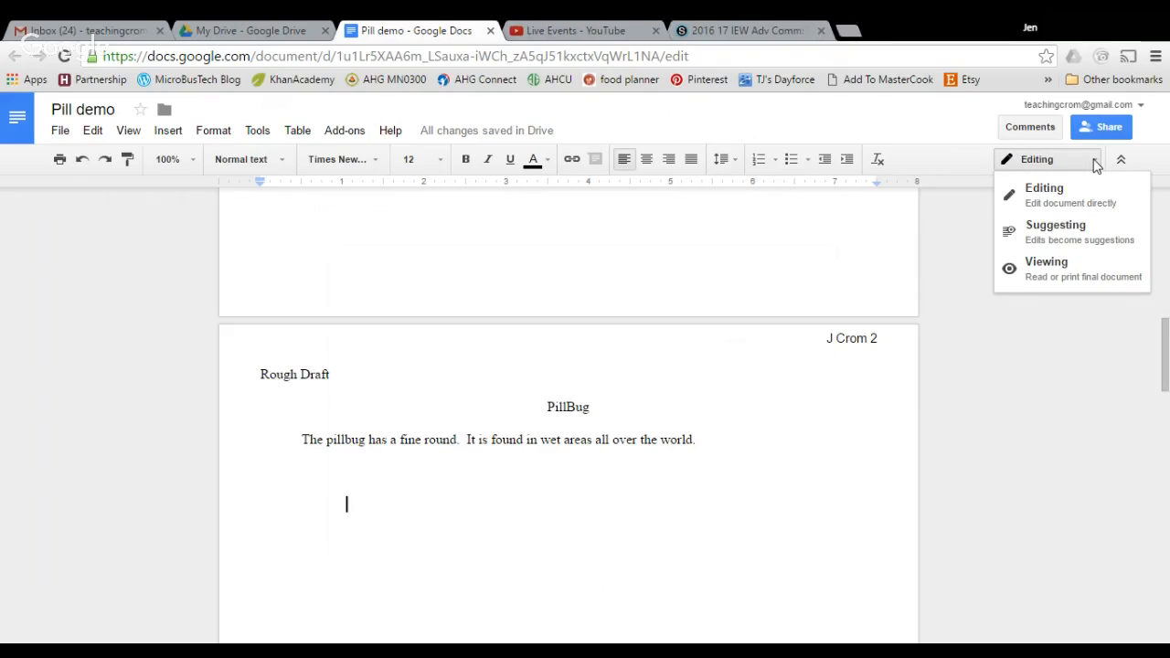
left_click(1095, 162)
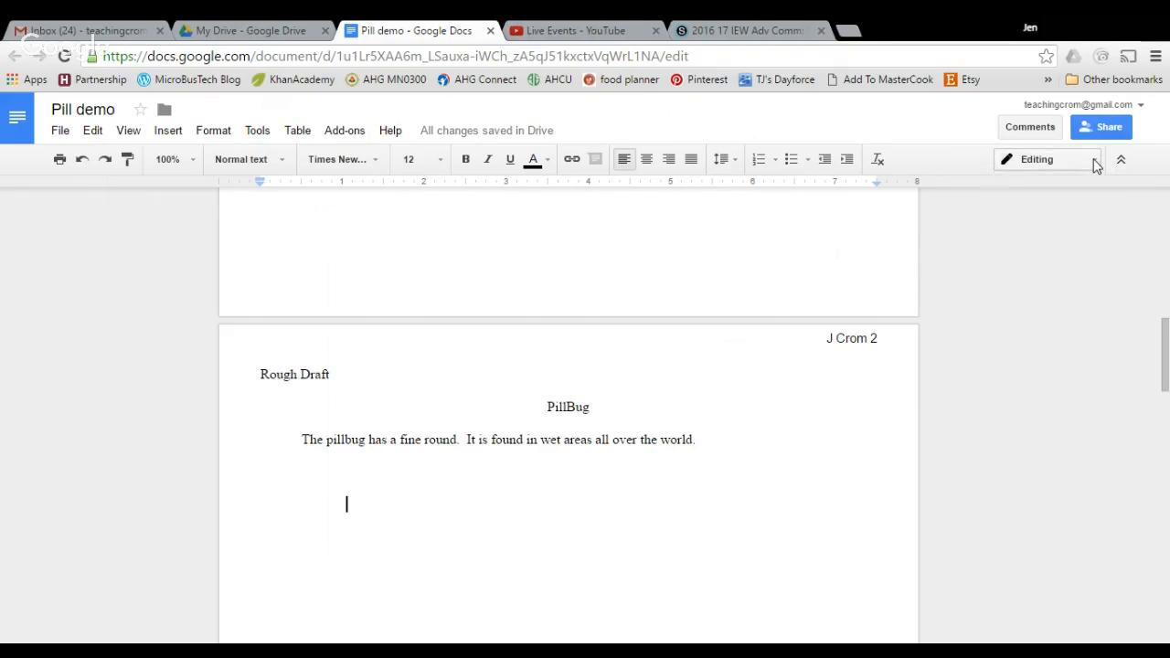
Open and close the comments panel, then return to the KWO list at the top
left_click(1047, 133)
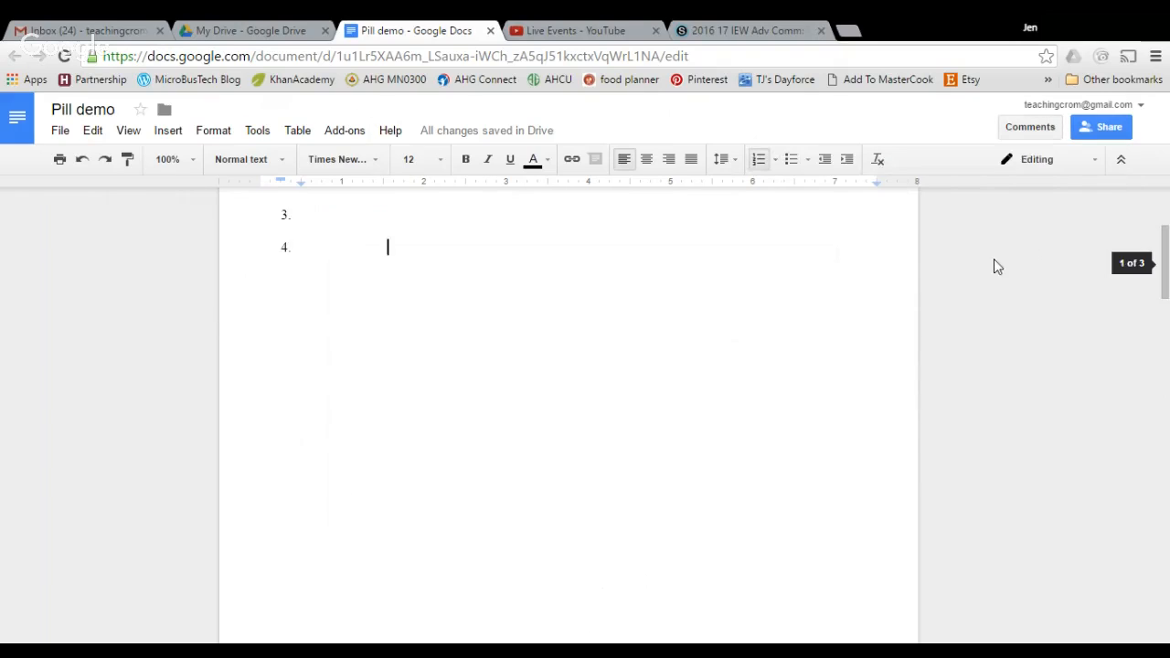
left_click(1036, 130)
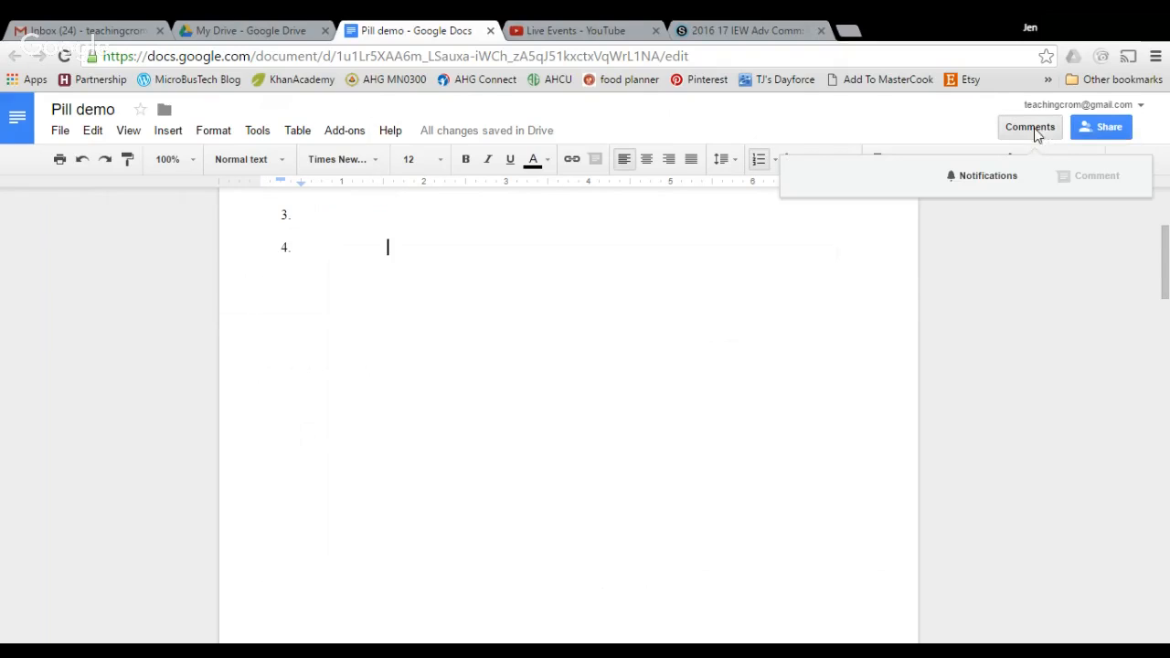
left_click(1022, 135)
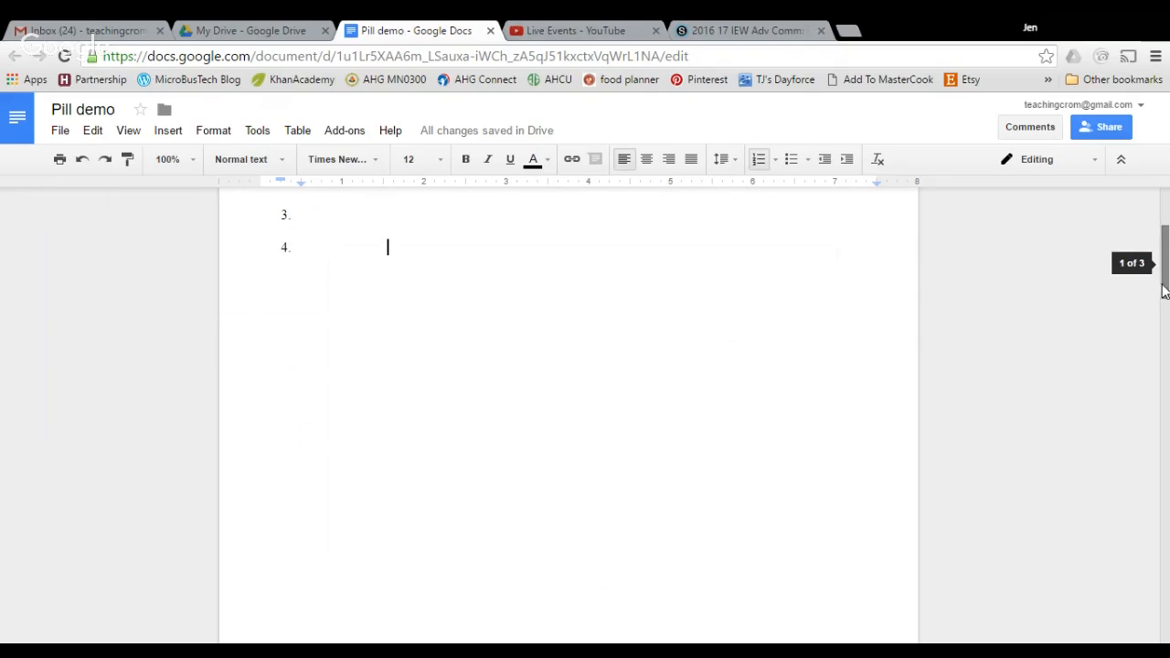
left_click_drag(1164, 264, 1160, 192)
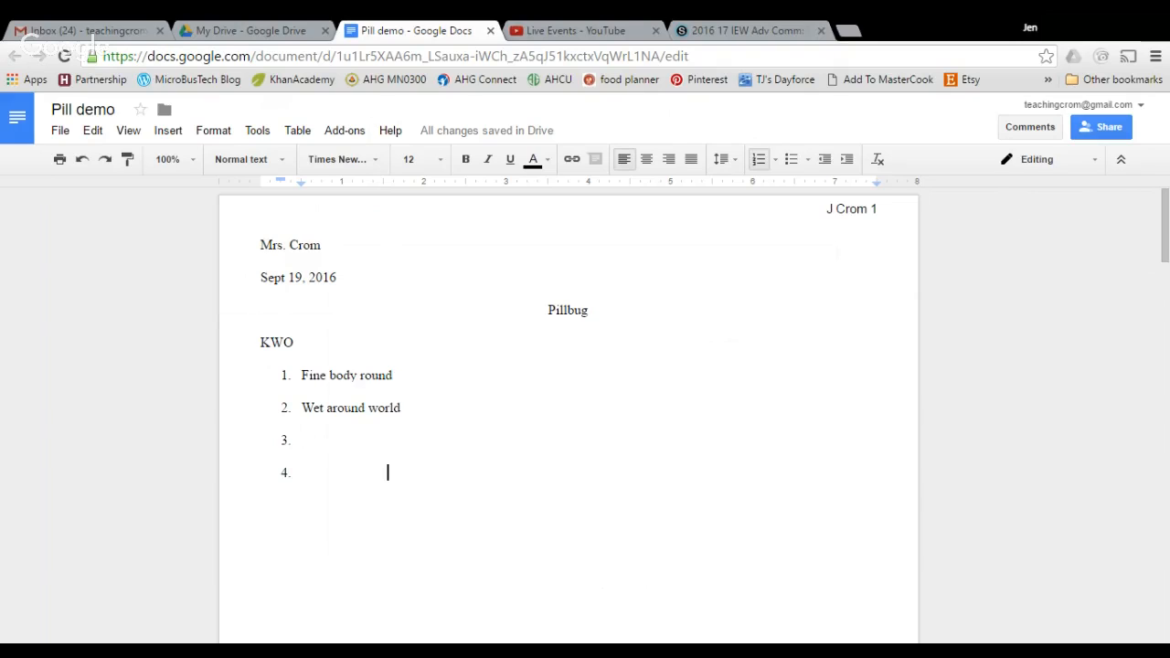
Add the comment 'fix homework here' on 'body round' in the first KWO item
left_click_drag(329, 375, 392, 375)
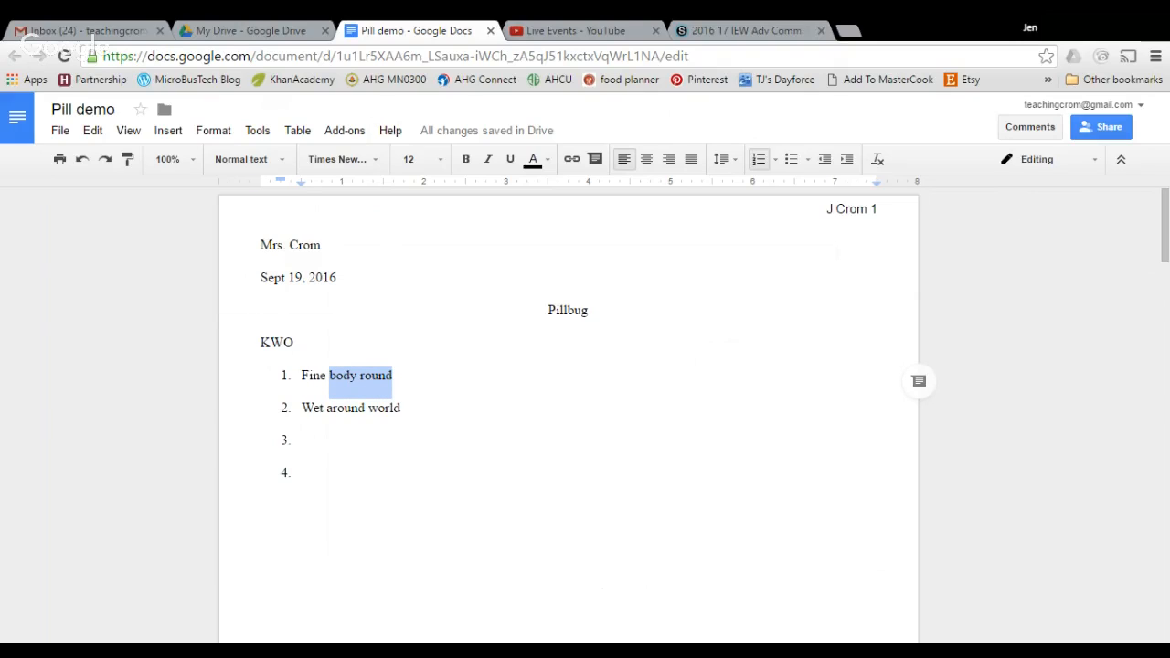
left_click(922, 384)
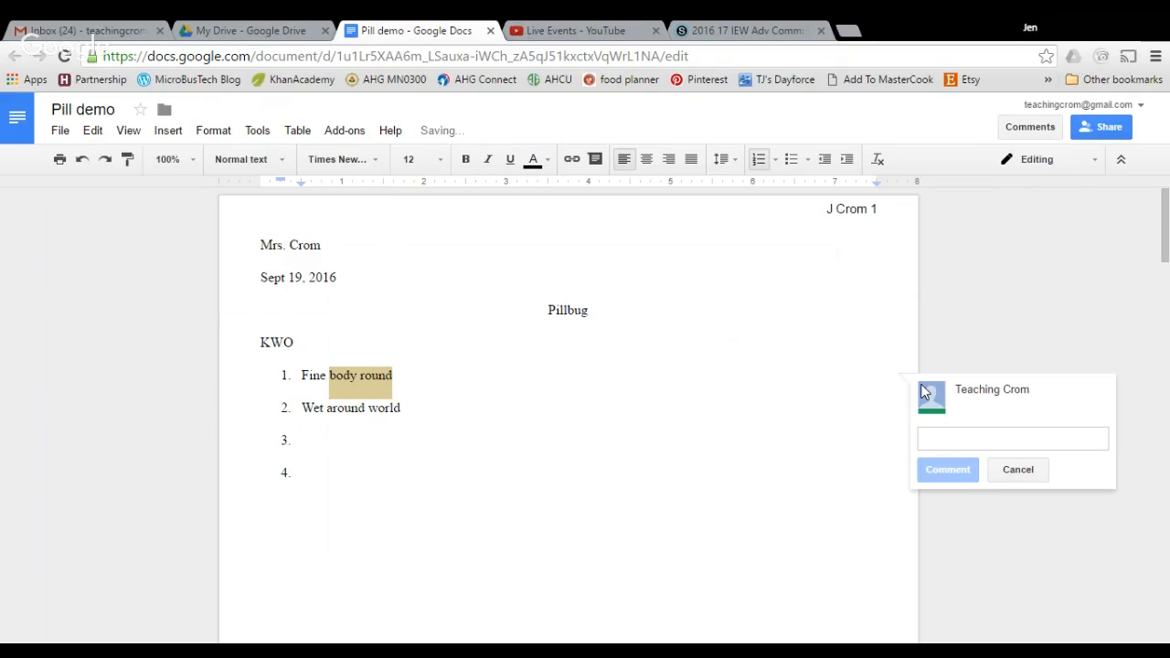
type("fix ")
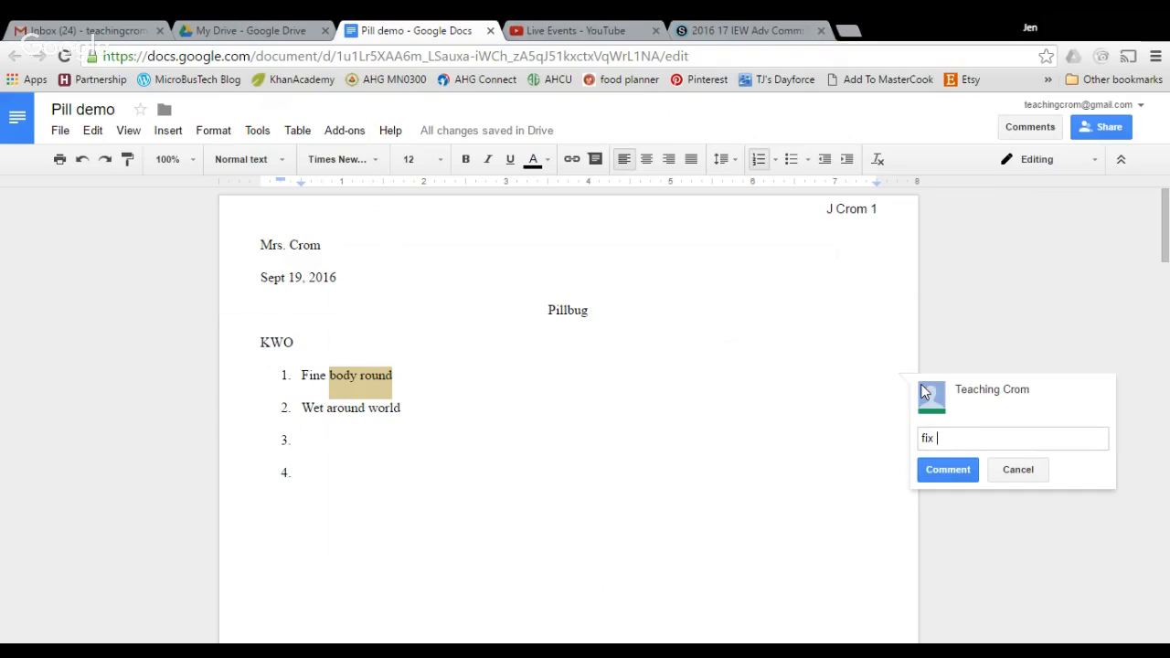
type("homework here")
left_click(969, 474)
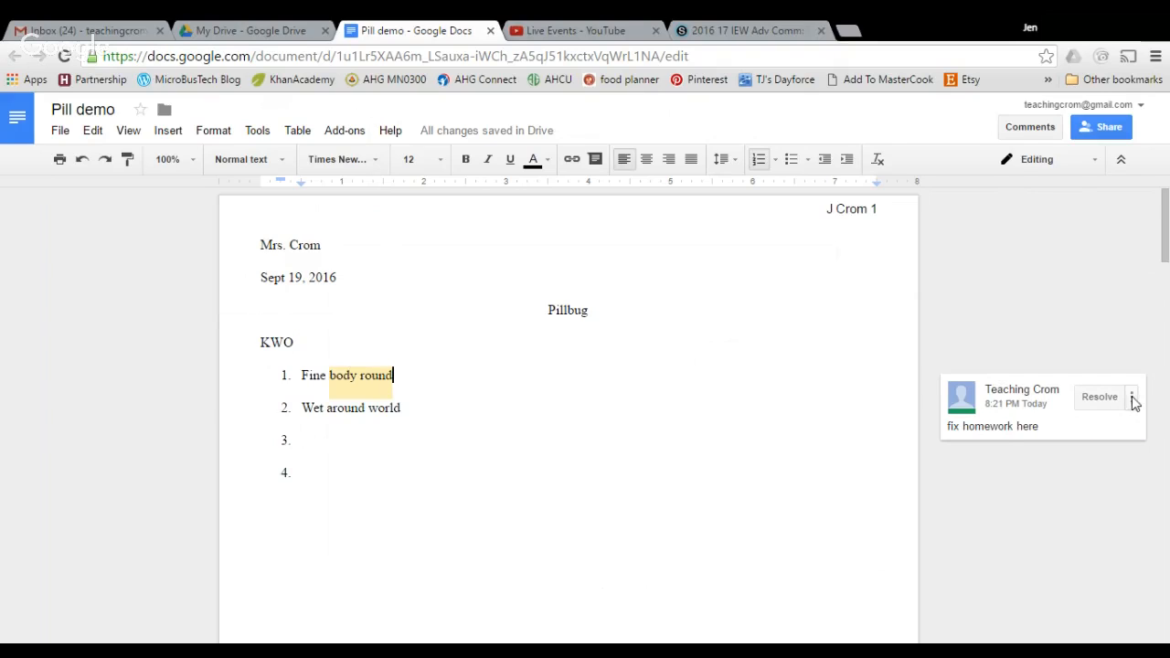
left_click(1131, 398)
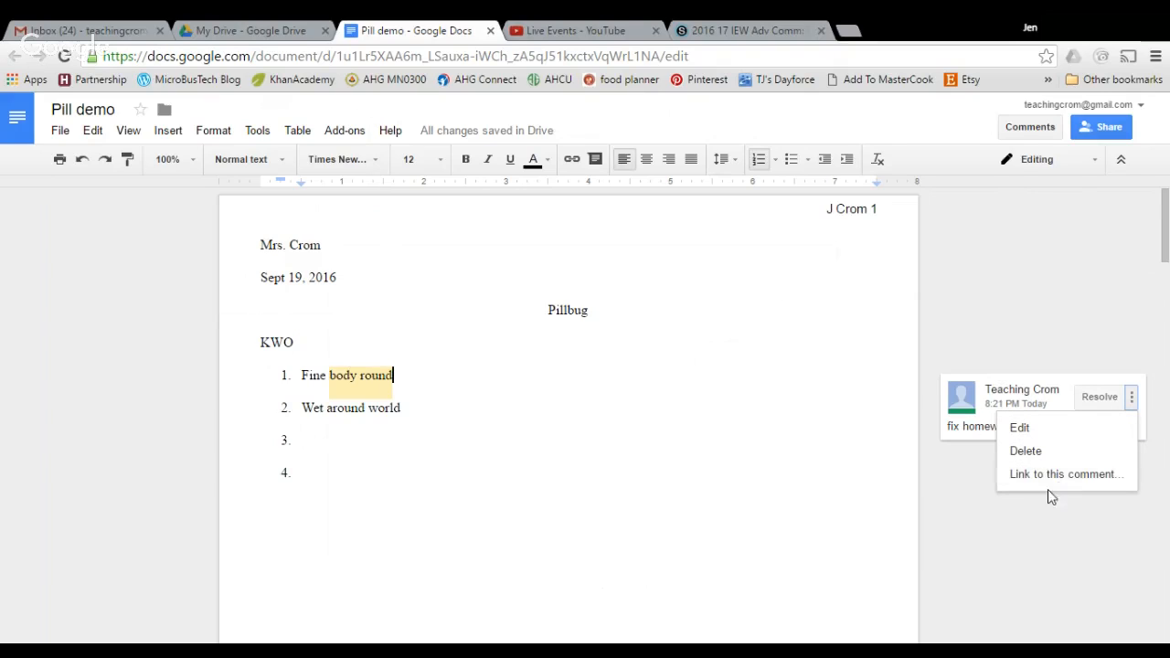
left_click(1034, 528)
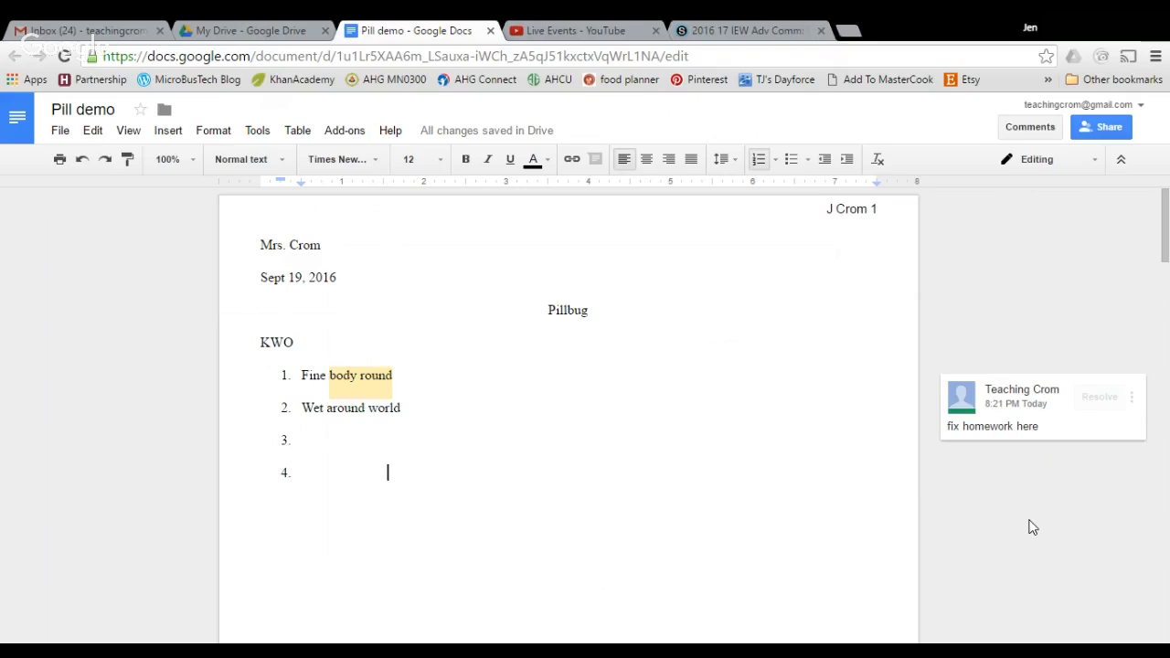